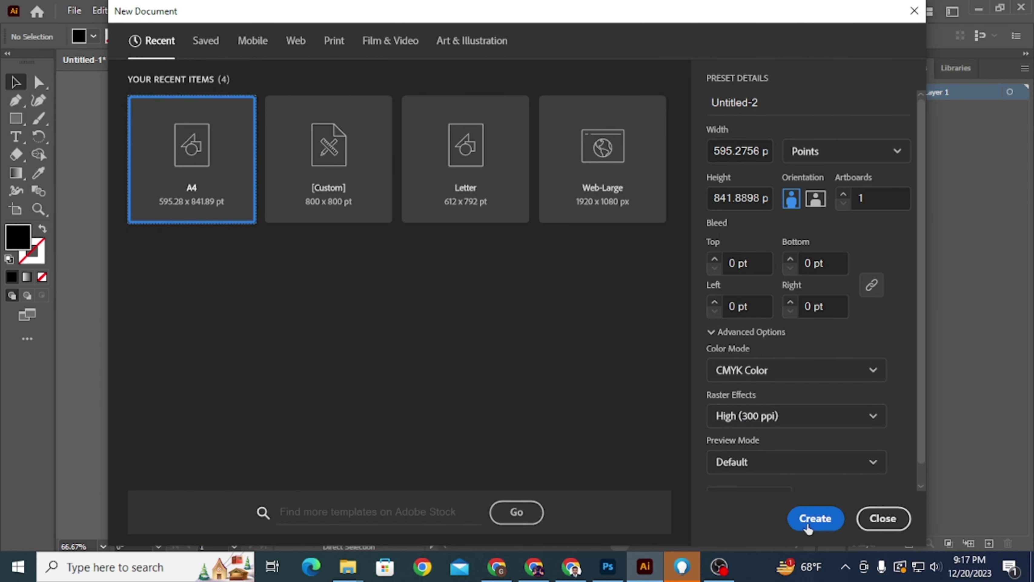
- Create an A4 document and place enlarged Lorem ipsum placeholder text on the page
click(808, 526)
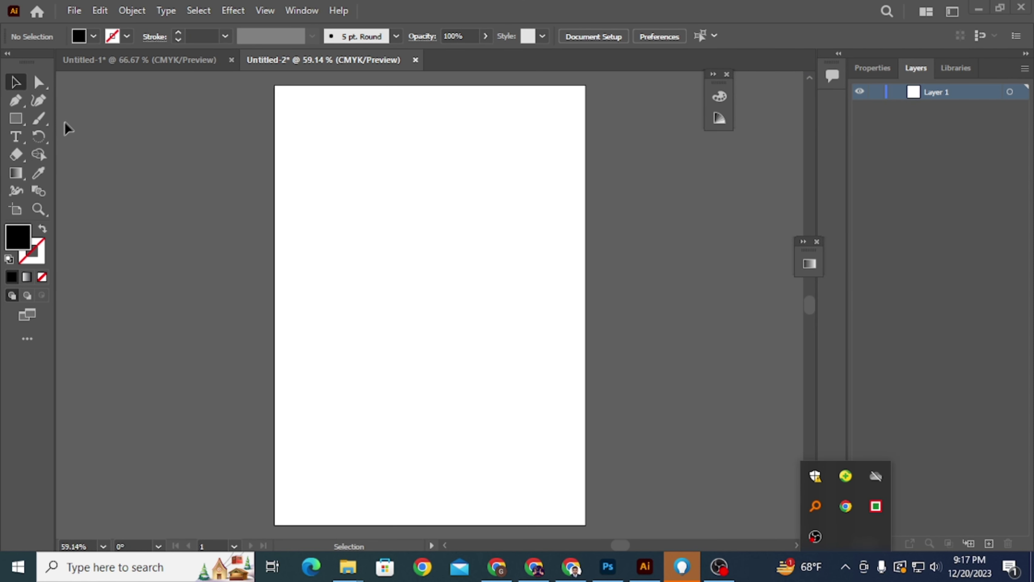
click(16, 138)
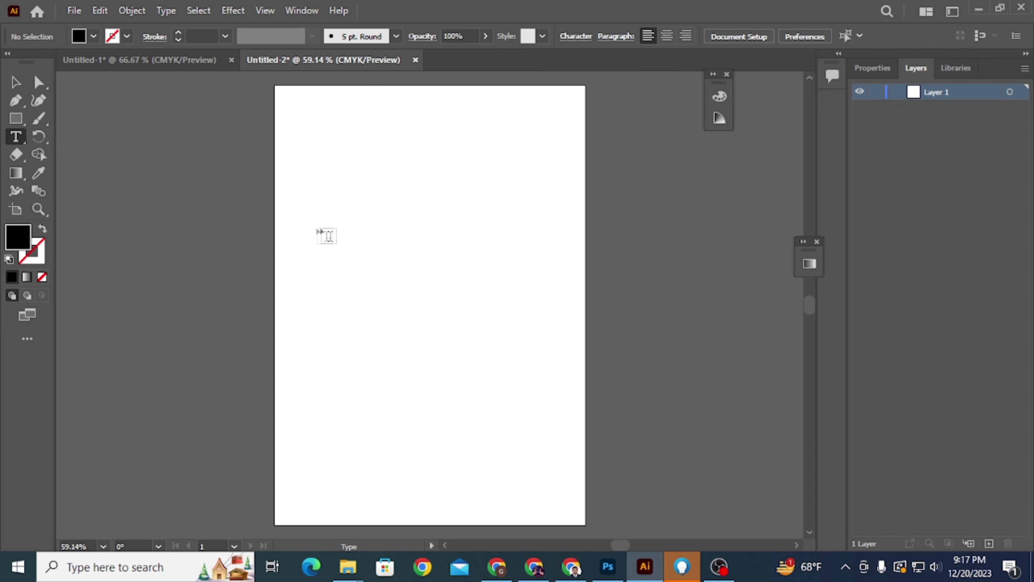
click(336, 227)
click(16, 82)
drag(370, 220, 478, 201)
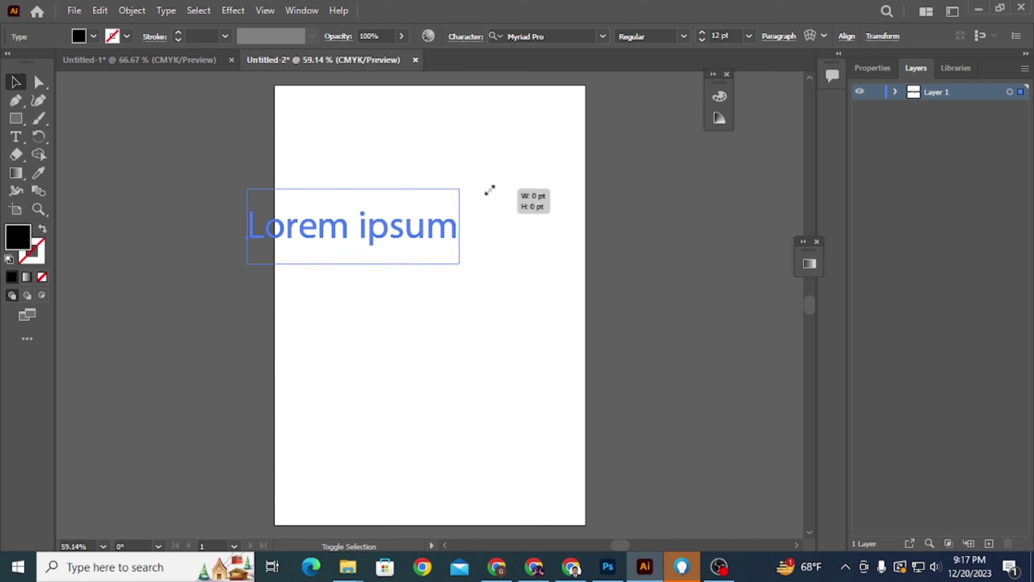
drag(419, 228, 517, 229)
- Apply the Li Sabbir Ashalota 3 ANSI V1 font and retype the text as টিং ঘর
click(602, 37)
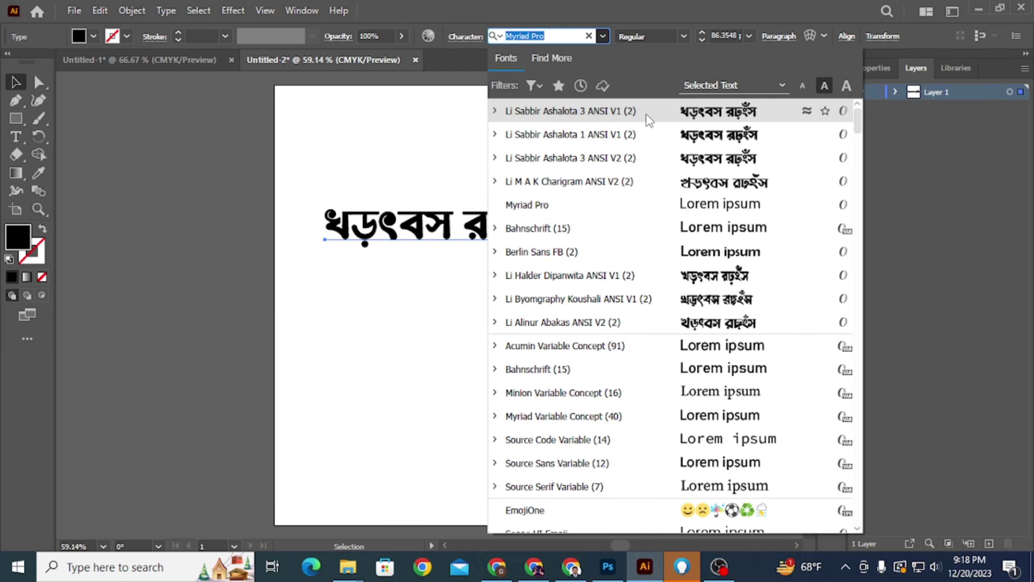
click(596, 116)
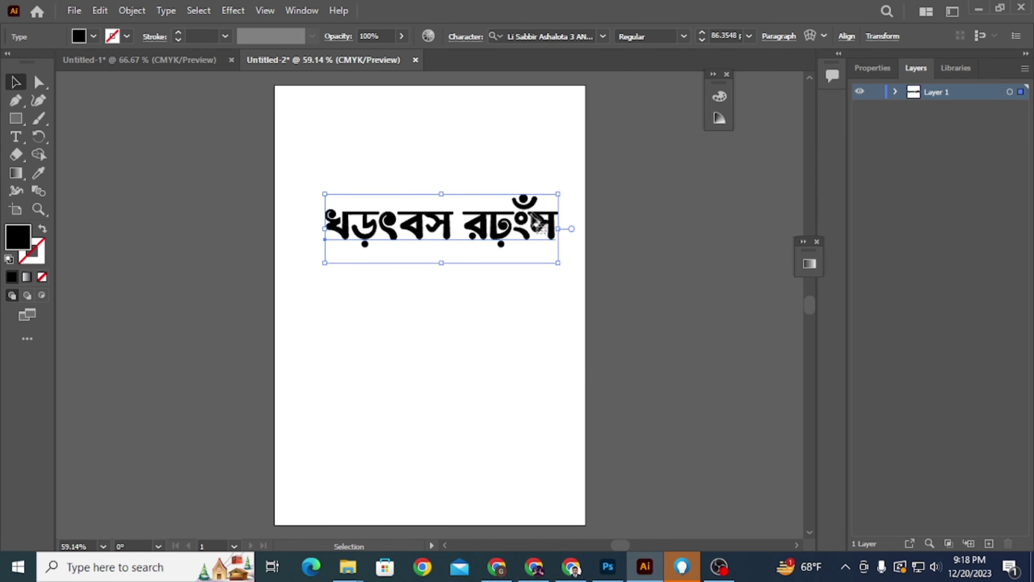
drag(538, 222, 512, 222)
triple_click(507, 223)
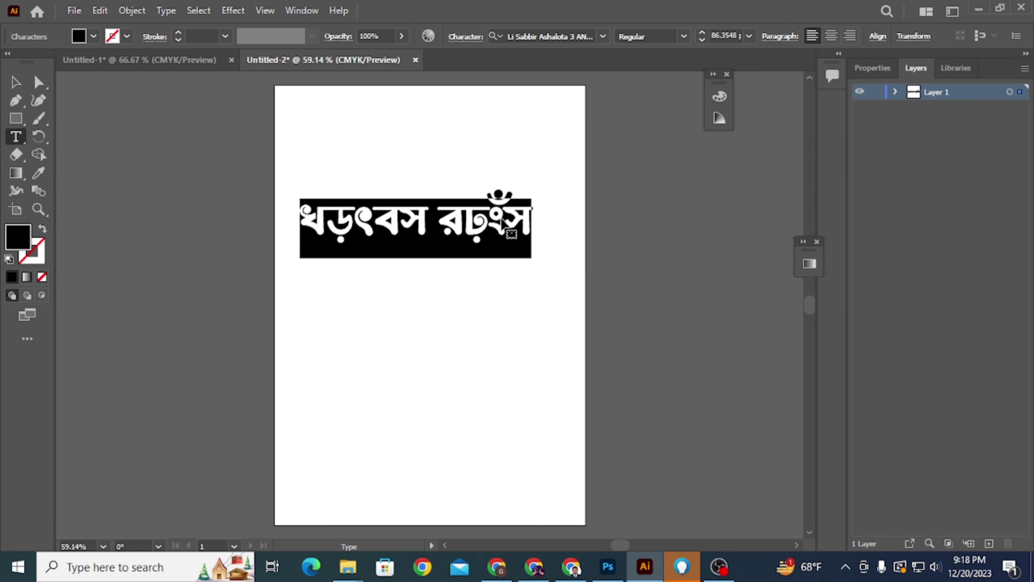
text(U)
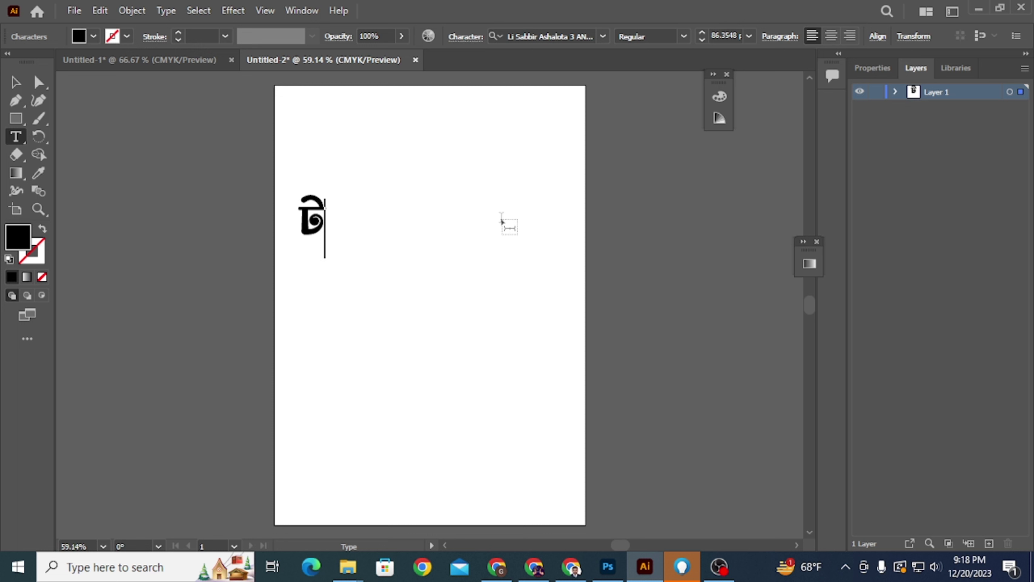
text(s)
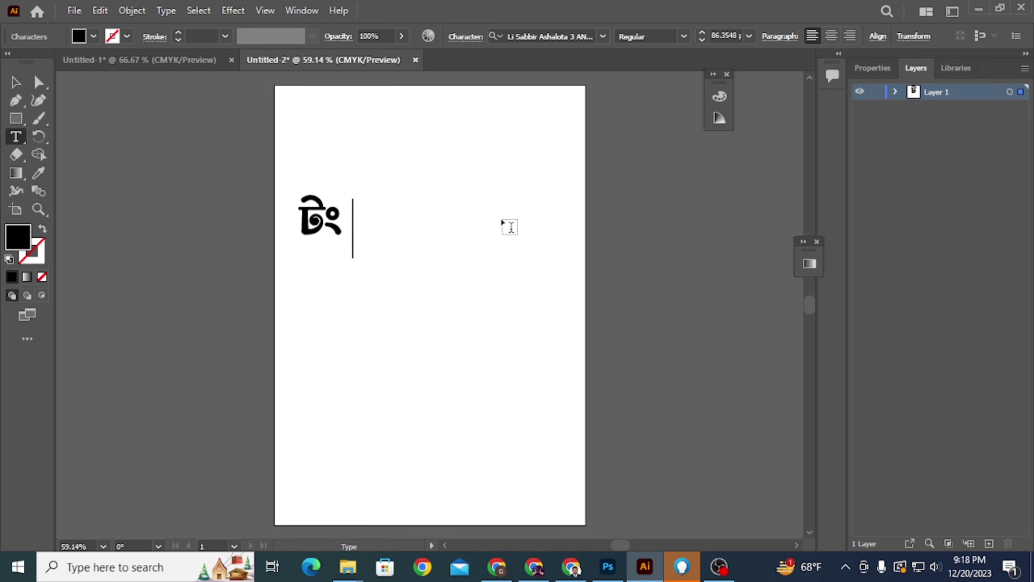
text( ঘর)
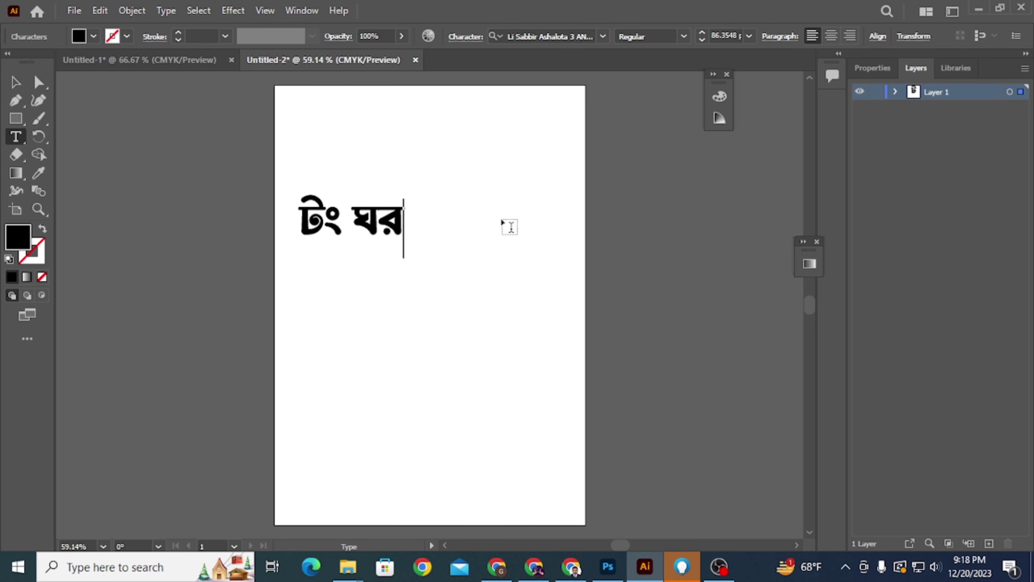
key(Escape)
- Convert the টিং ঘর text to outlines and ungroup the letters
drag(369, 223, 414, 228)
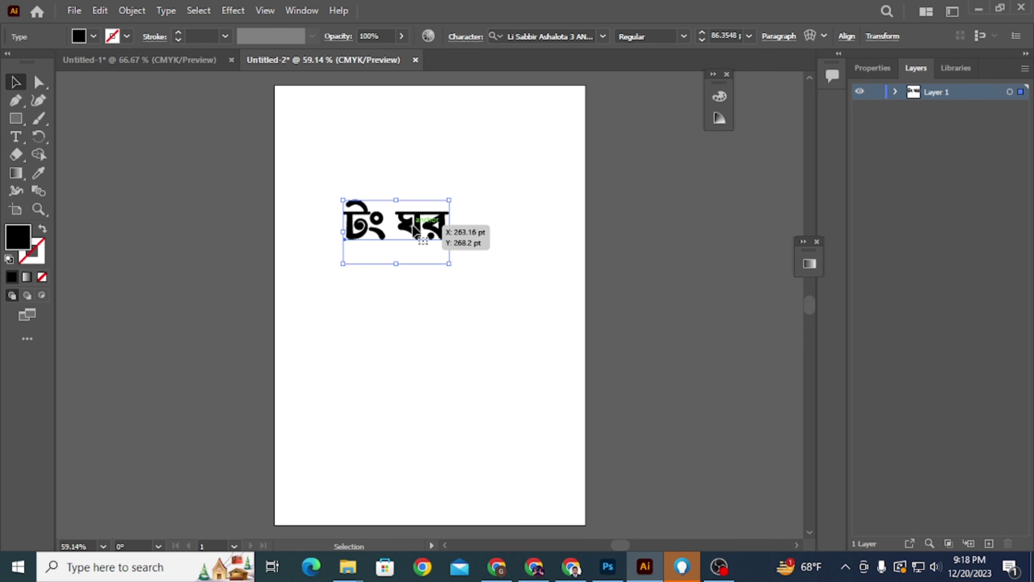
right_click(417, 234)
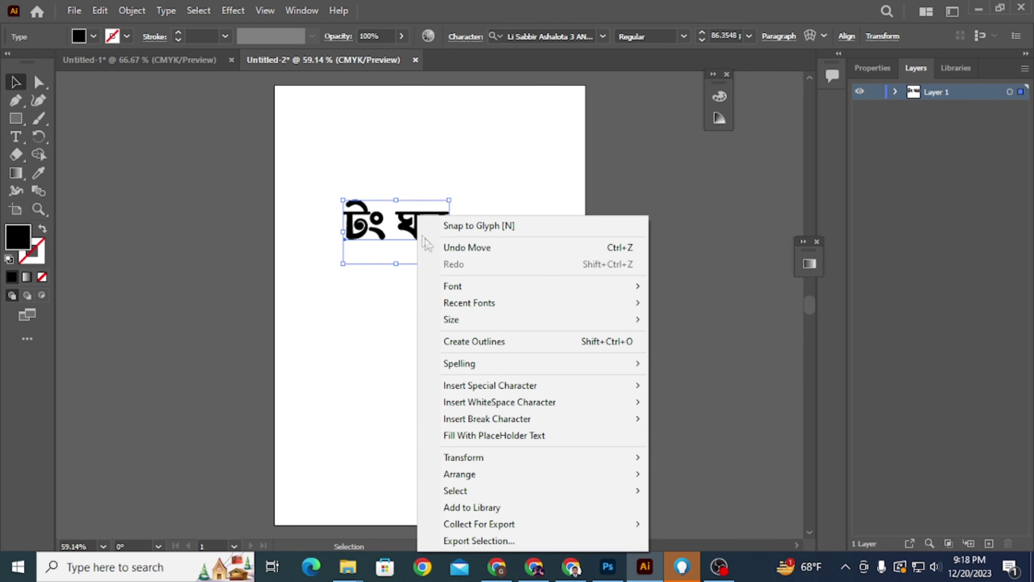
click(475, 341)
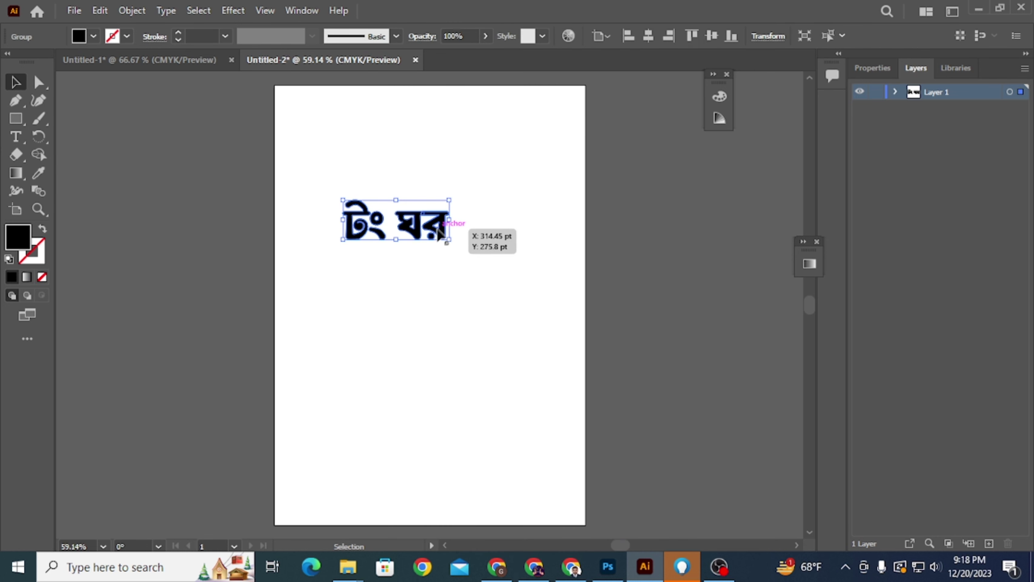
right_click(439, 233)
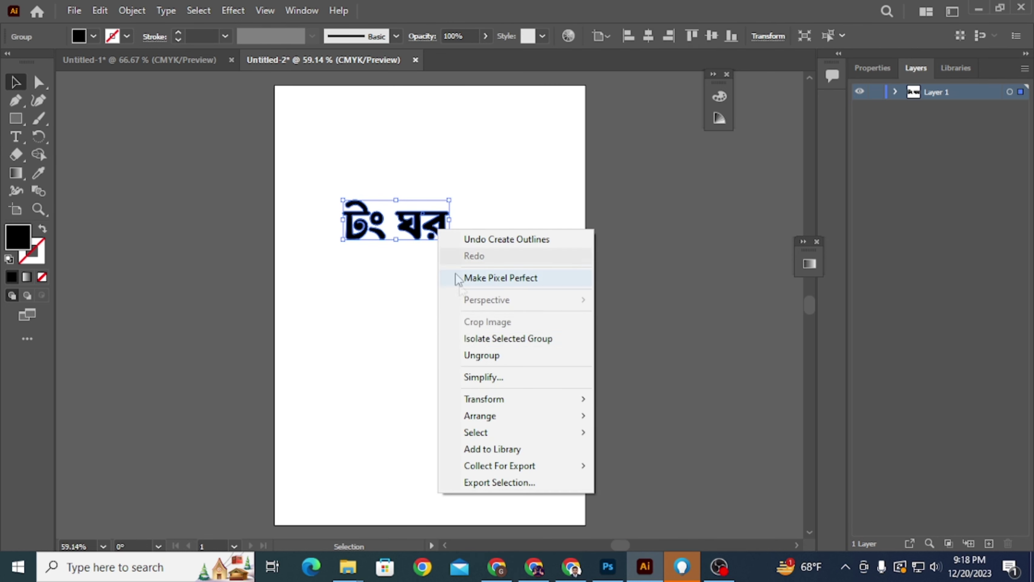
click(479, 350)
click(441, 308)
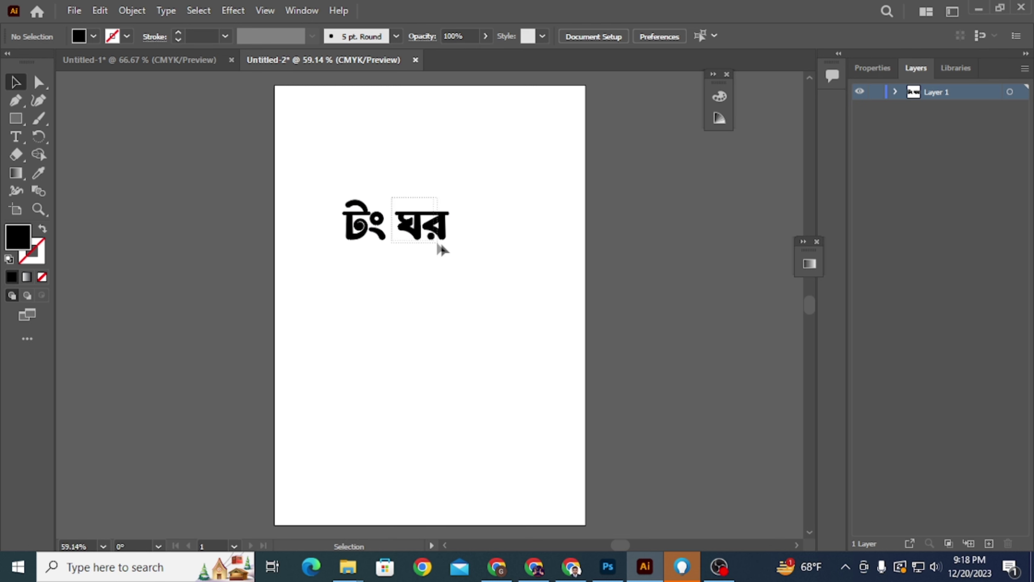
- Move the word ঘর down beneath টিং
drag(436, 224, 392, 274)
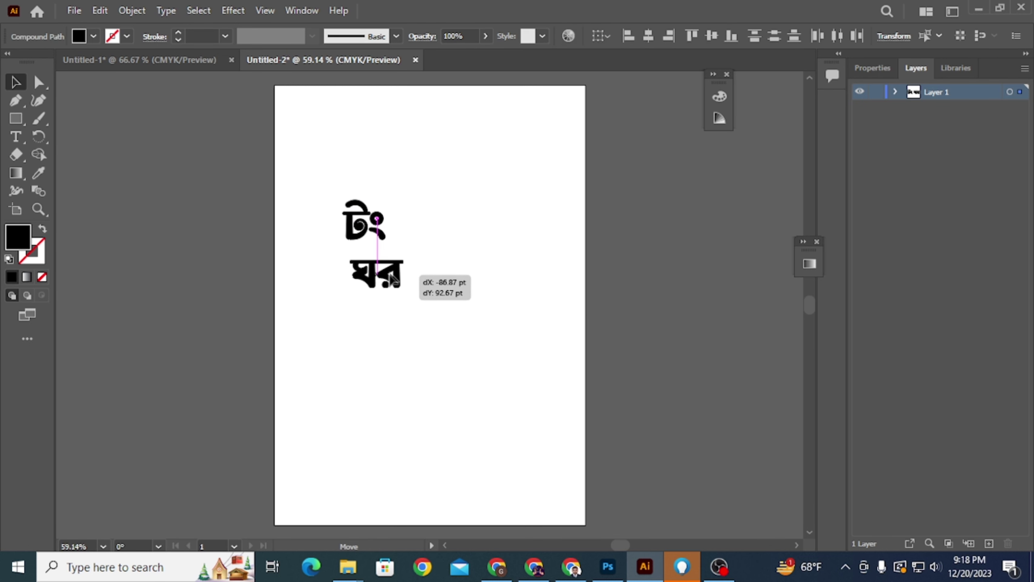
drag(392, 279, 368, 266)
click(404, 247)
scroll(383, 248, up, 2)
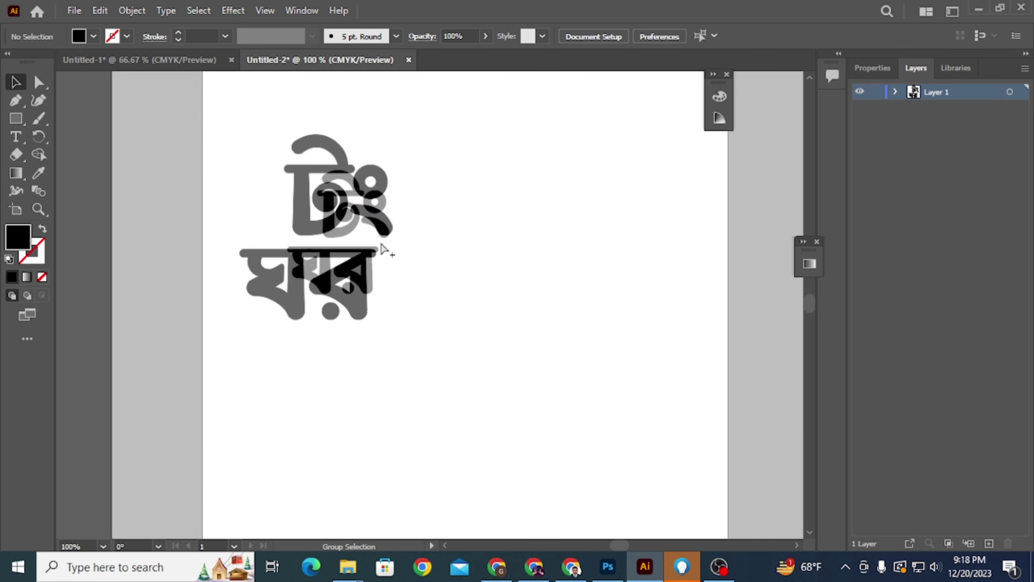
scroll(457, 275, down, 3)
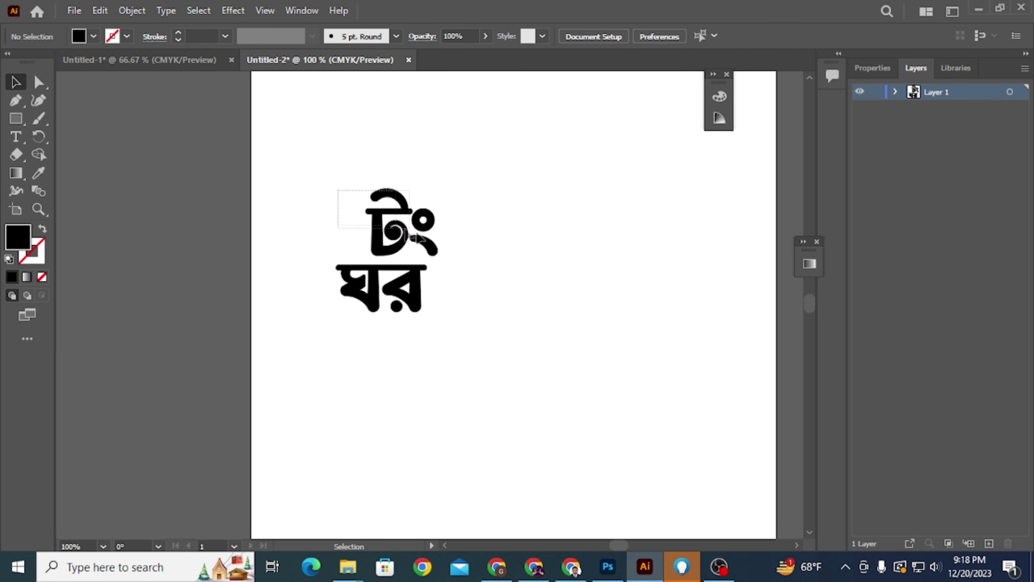
- Group each word separately and right-align both words
click(419, 238)
key(ctrl+g)
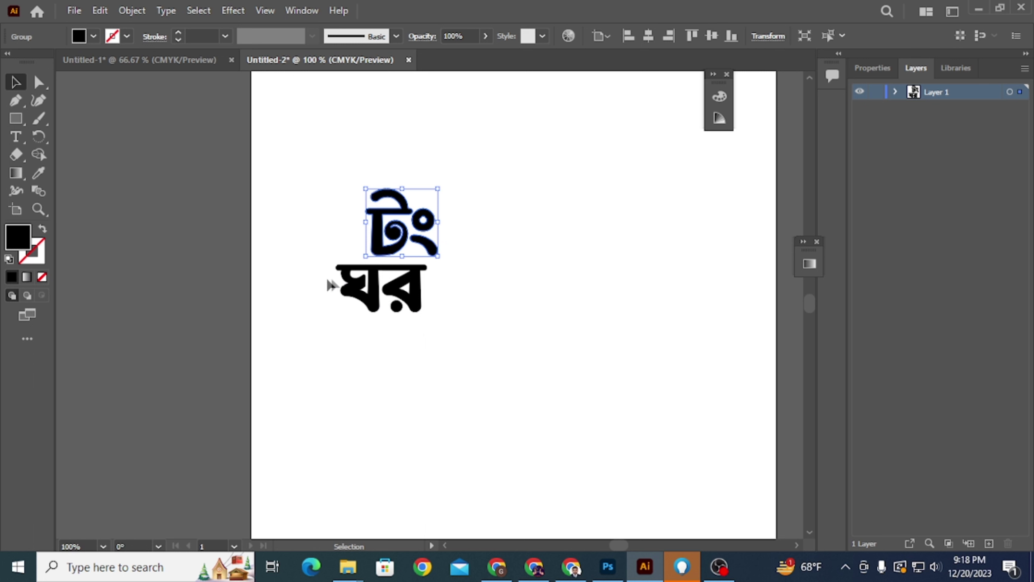
drag(347, 297, 438, 315)
key(ctrl+g)
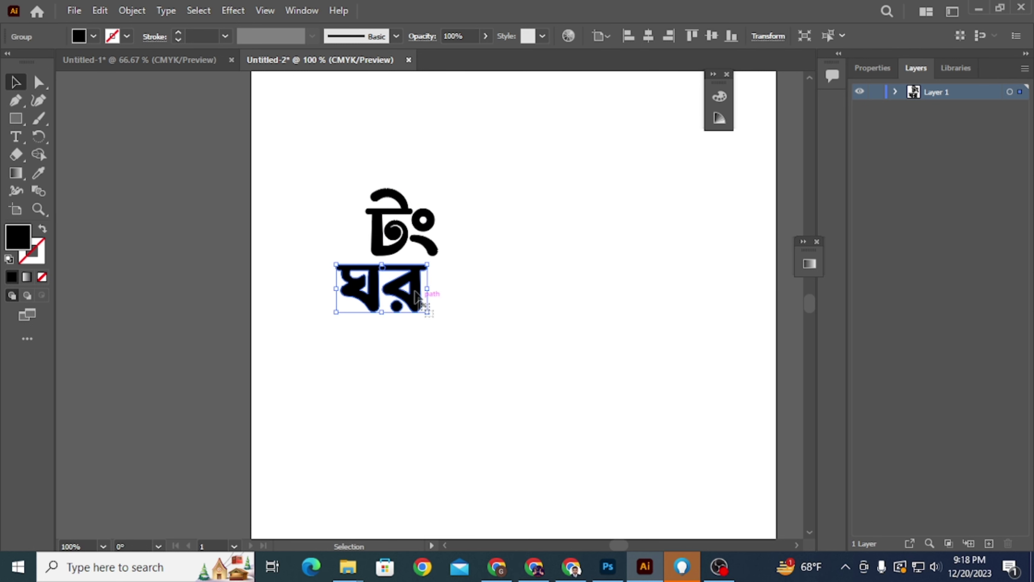
drag(334, 167, 450, 344)
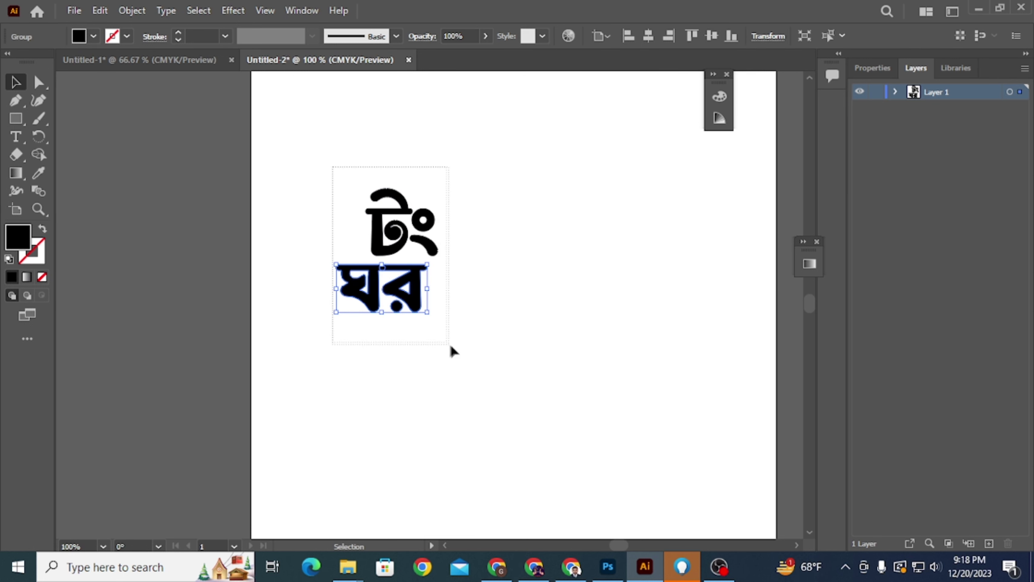
click(671, 37)
click(536, 203)
- Shrink টিং, set it just above ঘর, and right-align the two again
scroll(407, 236, up, 2)
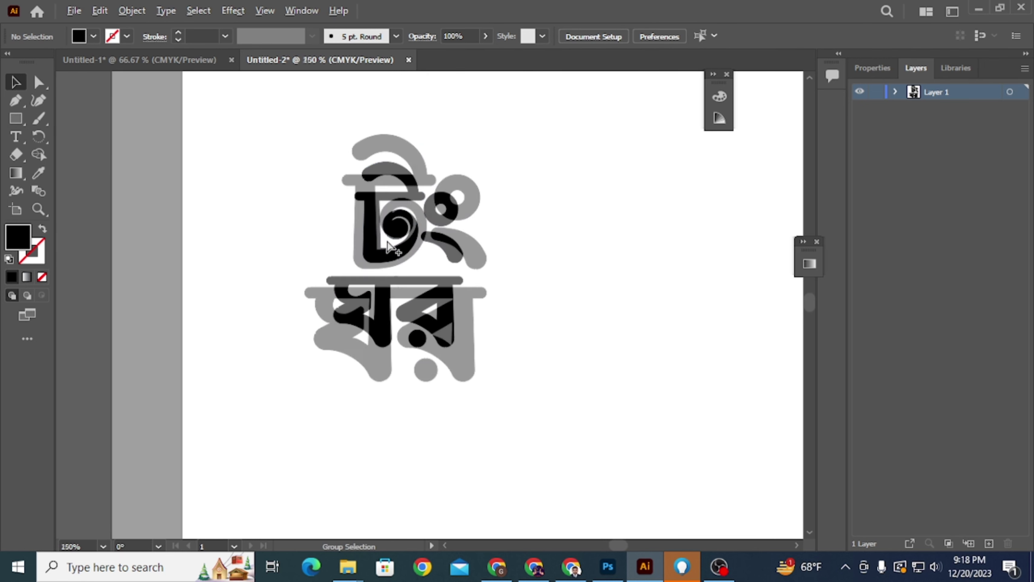
drag(332, 148, 471, 238)
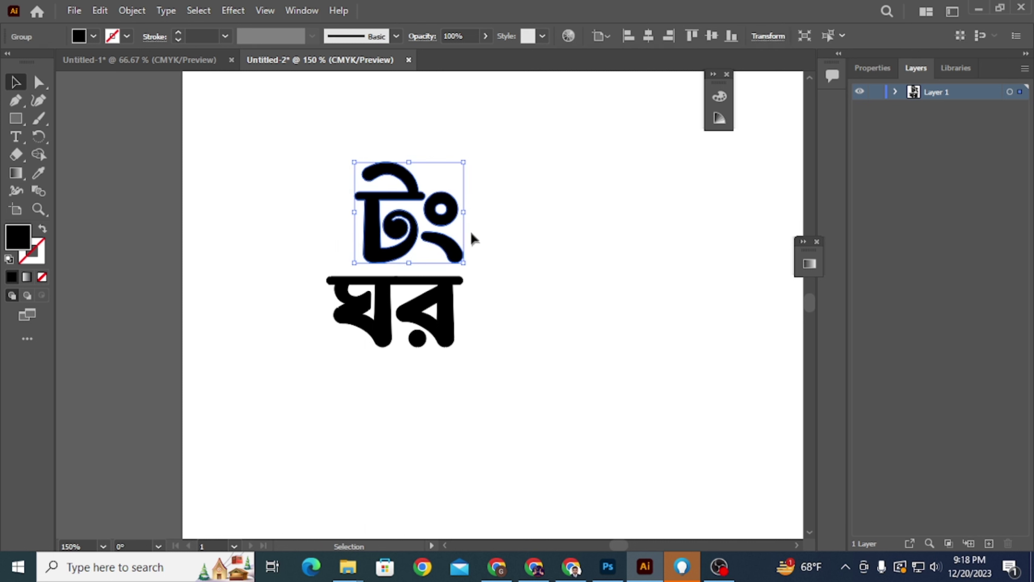
drag(463, 162, 446, 174)
drag(429, 211, 440, 234)
click(454, 311)
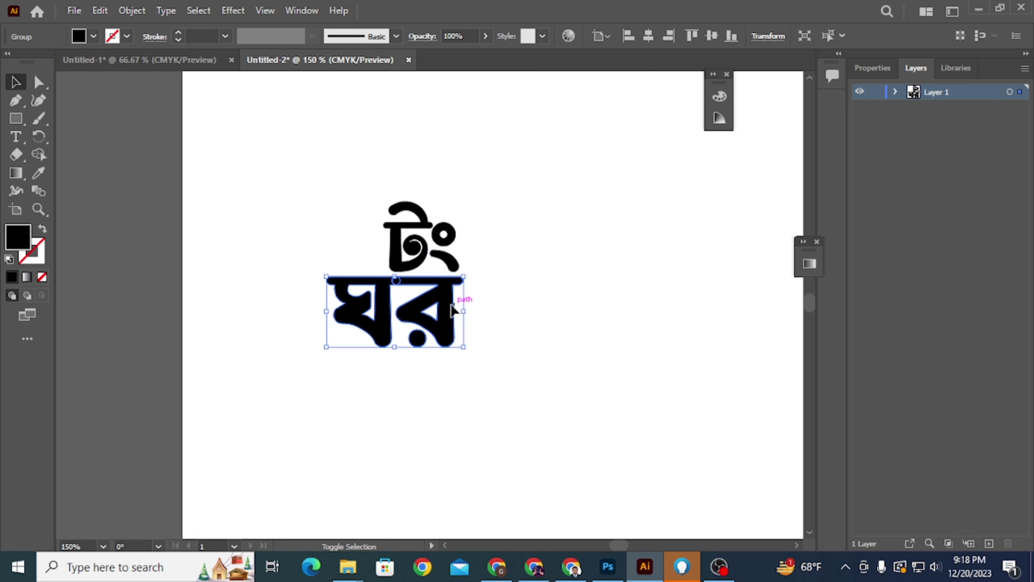
shift+click(448, 263)
click(672, 35)
click(607, 145)
scroll(392, 219, down, 2)
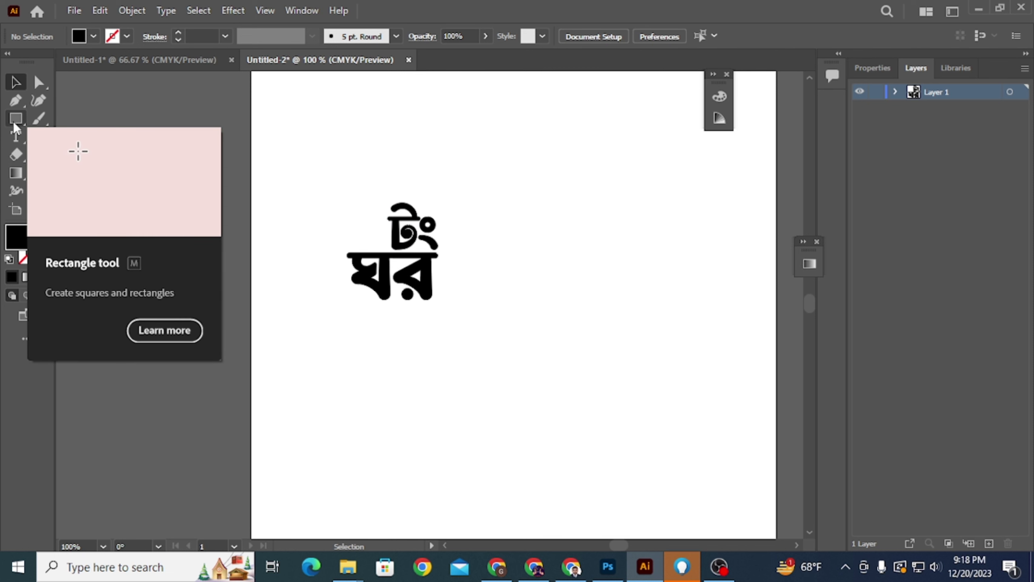
- Draw a 3-sided polygon triangle at the top-left of the artboard
click(15, 124)
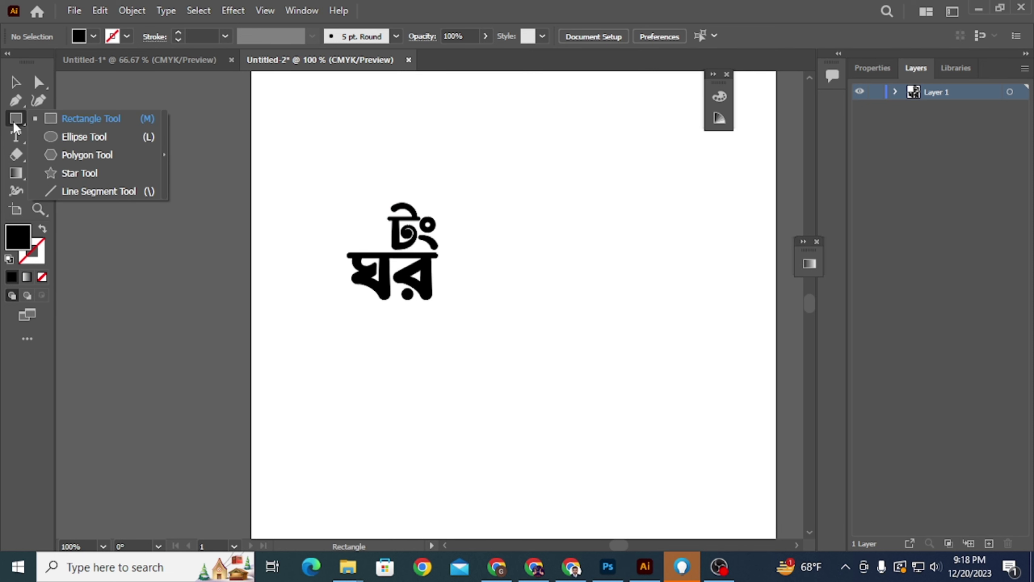
click(86, 155)
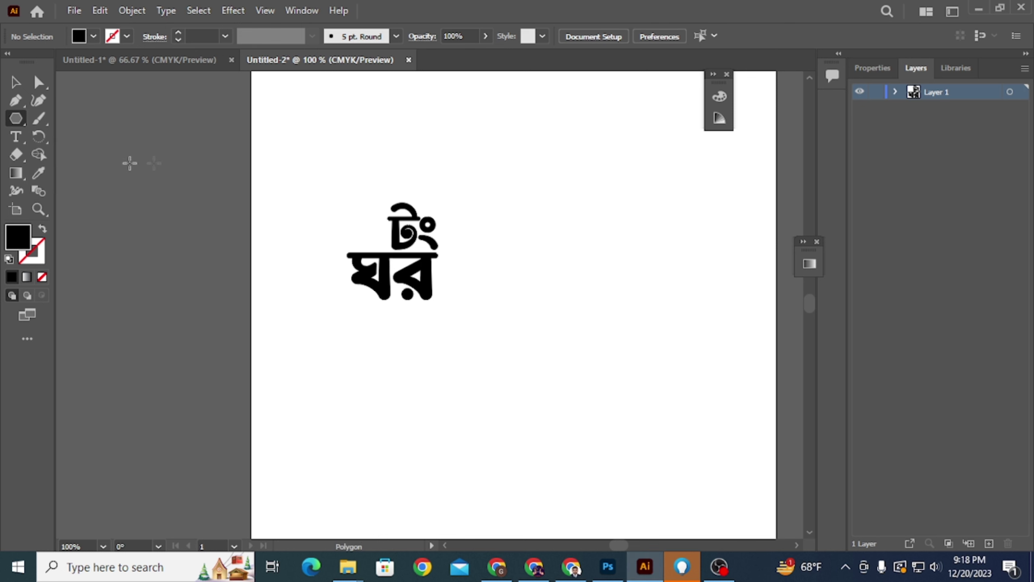
click(288, 153)
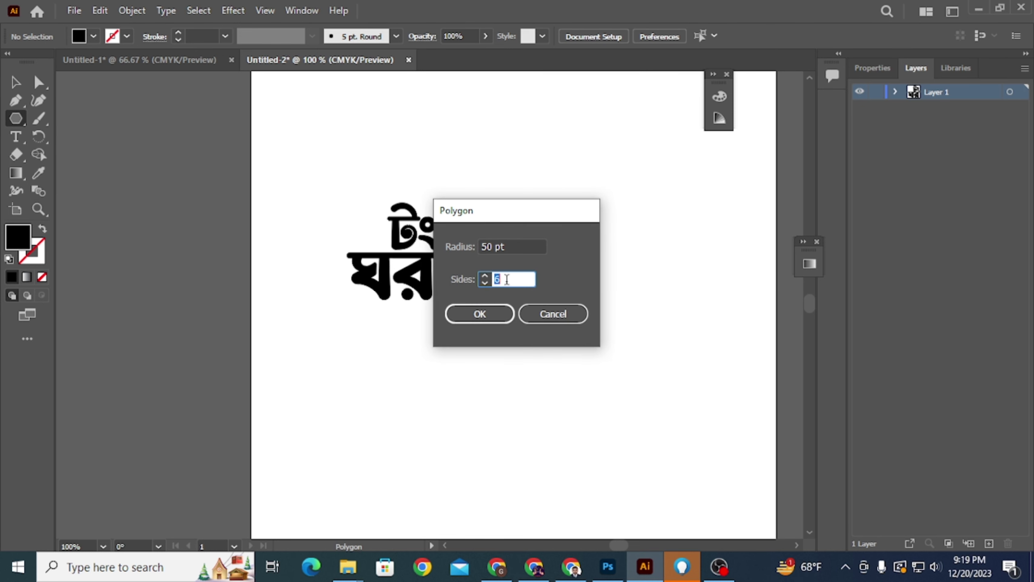
click(480, 313)
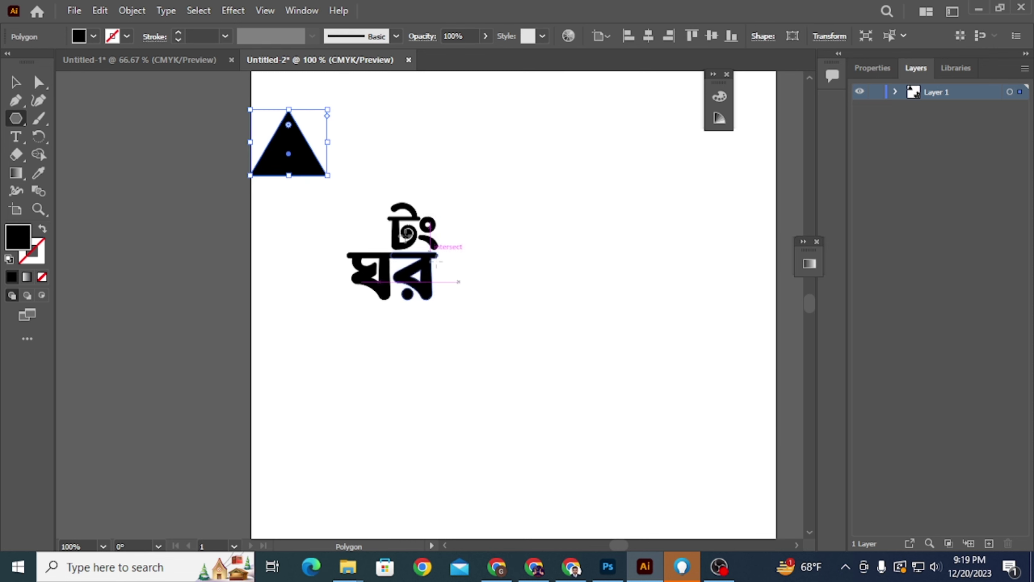
click(16, 83)
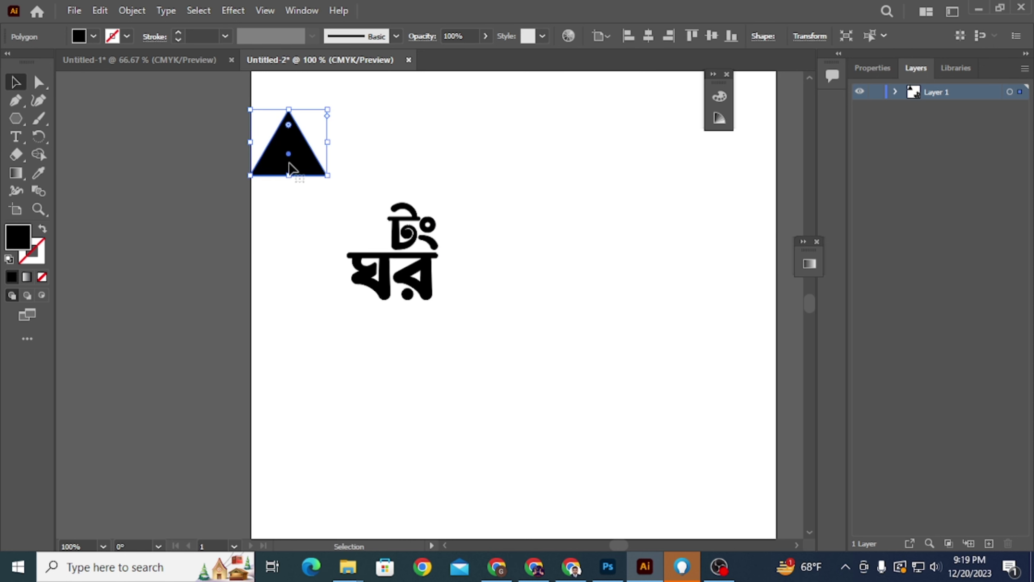
- Scale the triangle down and move it left of টিং onto ঘর's top bar
drag(290, 167, 342, 233)
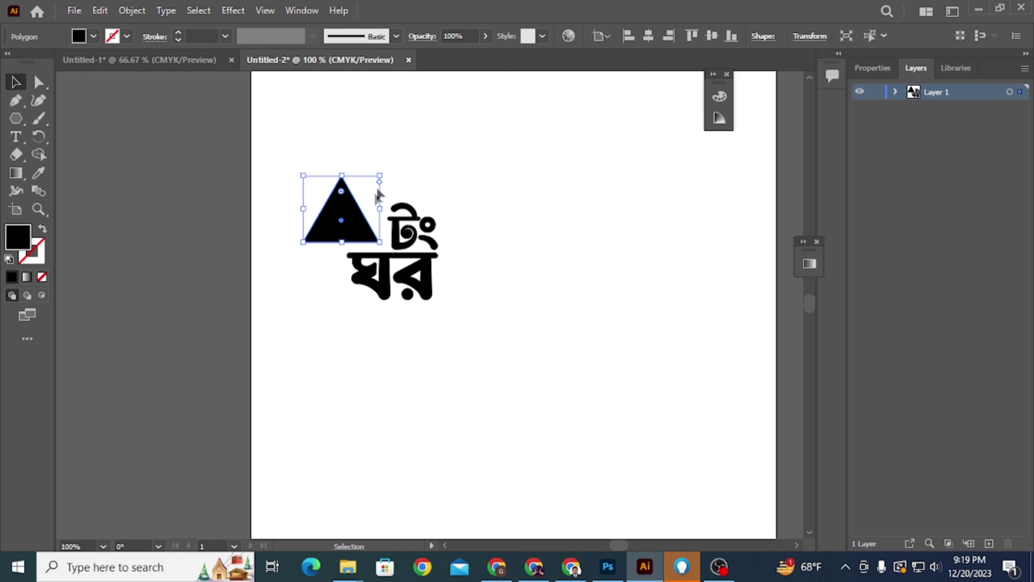
drag(380, 177, 366, 190)
scroll(349, 224, up, 4)
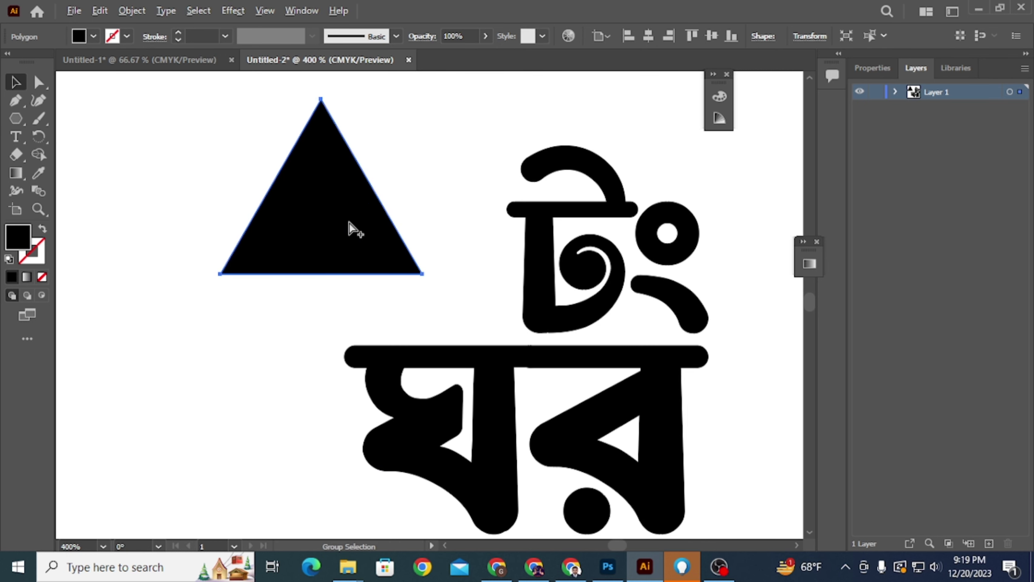
click(423, 244)
drag(368, 247, 464, 303)
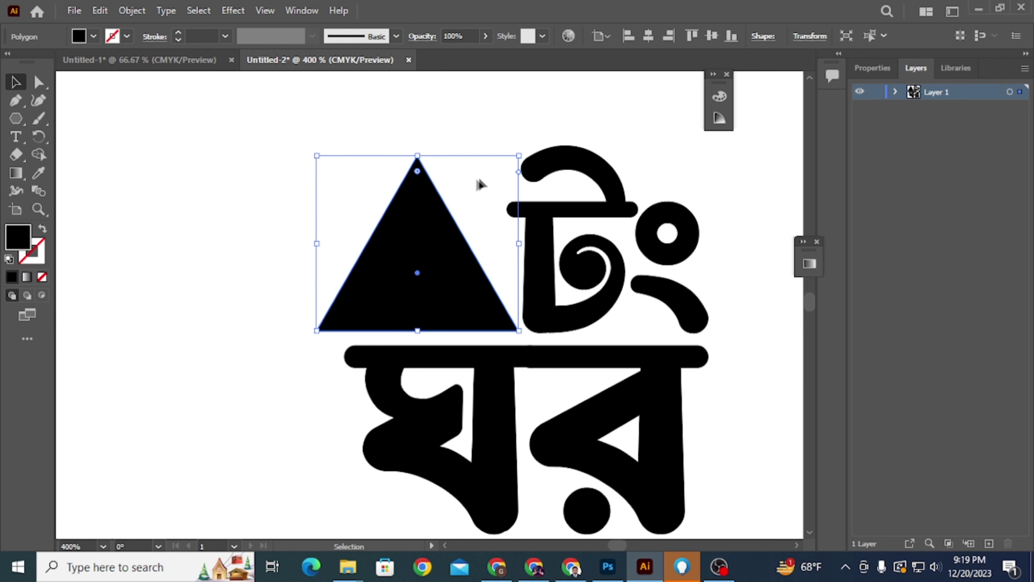
drag(516, 158, 513, 171)
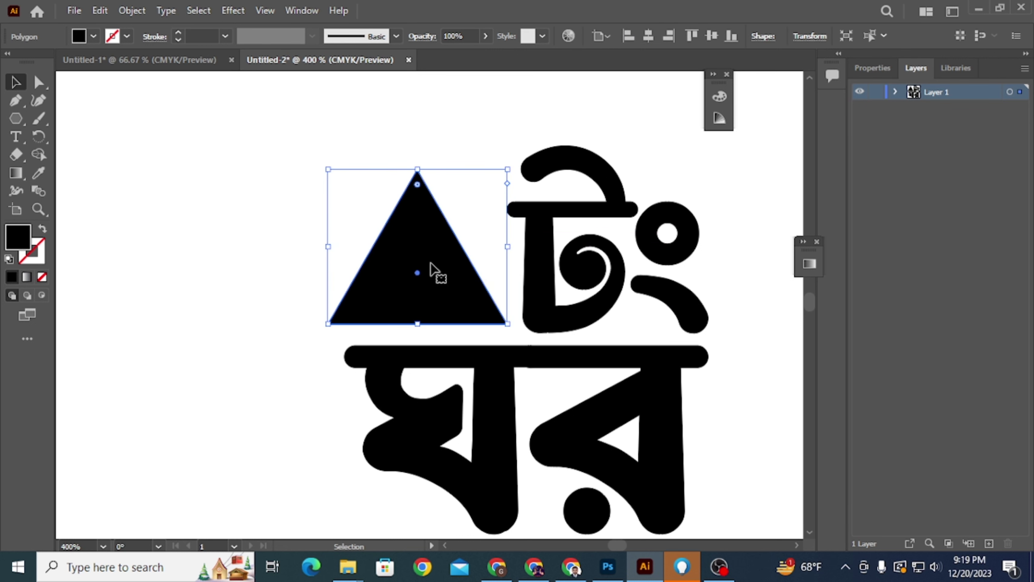
drag(434, 273, 443, 277)
- Reselect the triangle and inspect its anchor points
click(496, 169)
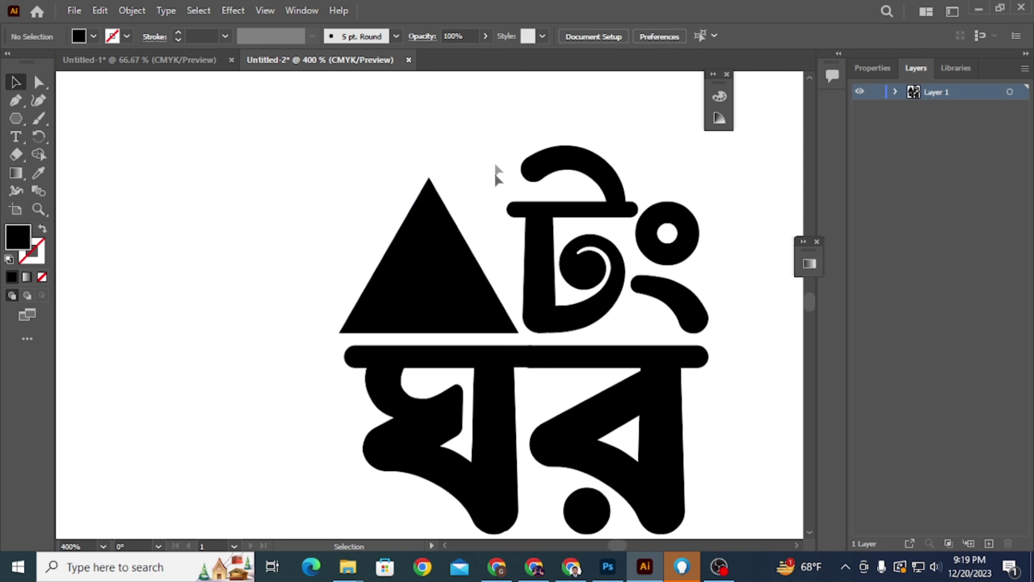
scroll(493, 176, down, 2)
mouse_move(493, 177)
mouse_down()
mouse_move(415, 168)
mouse_move(358, 144)
mouse_up()
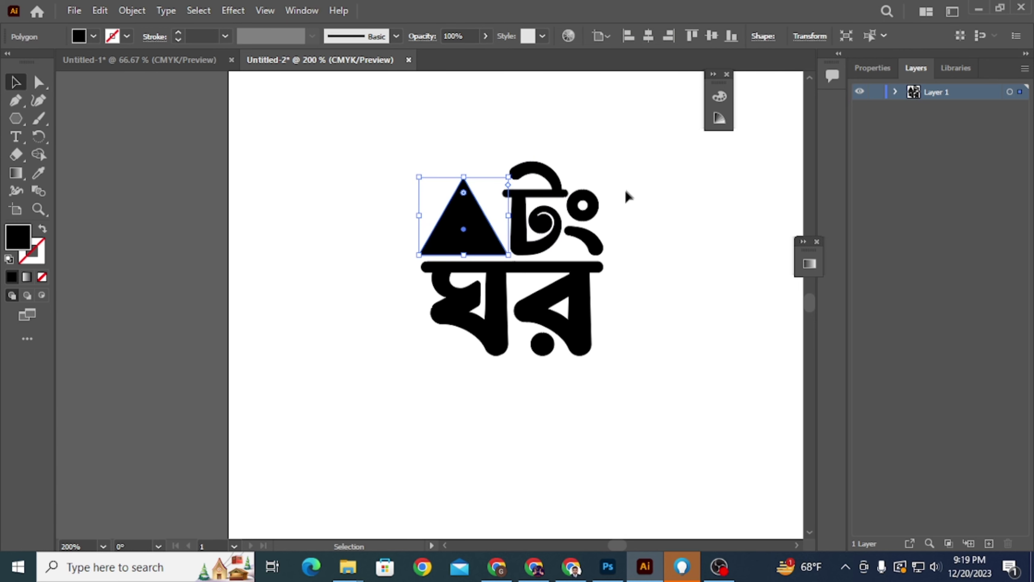
click(622, 226)
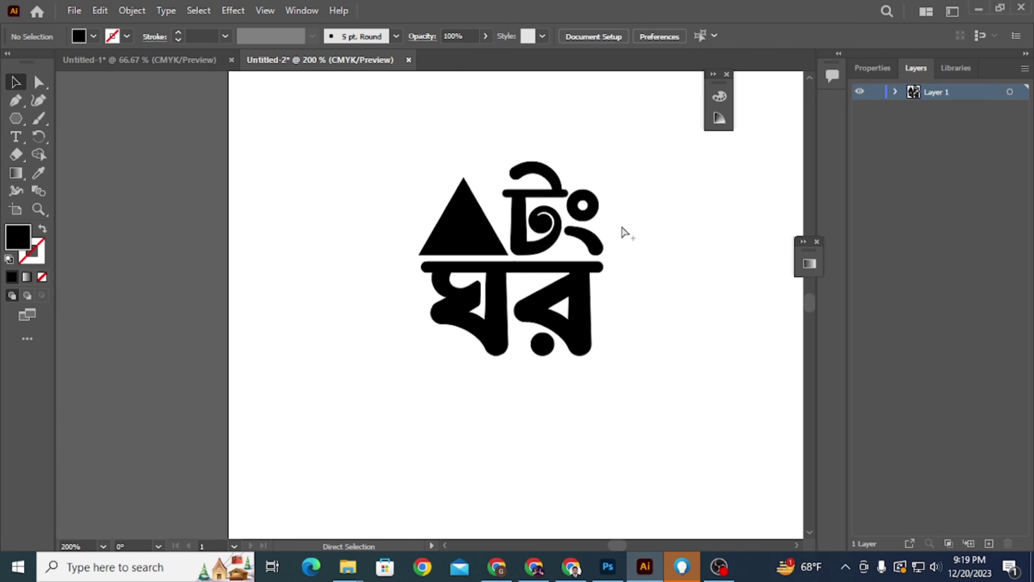
drag(628, 246, 484, 248)
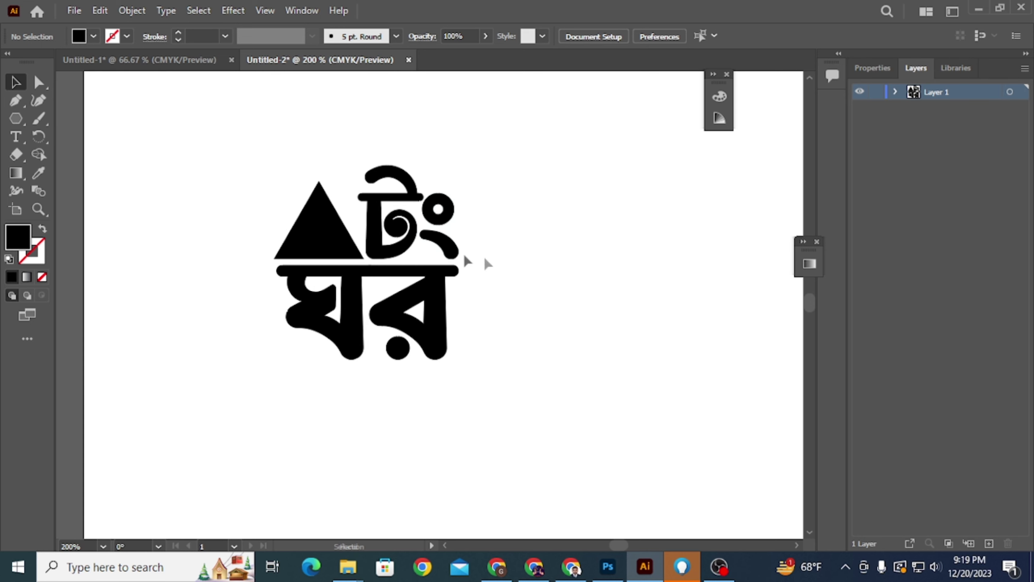
click(337, 245)
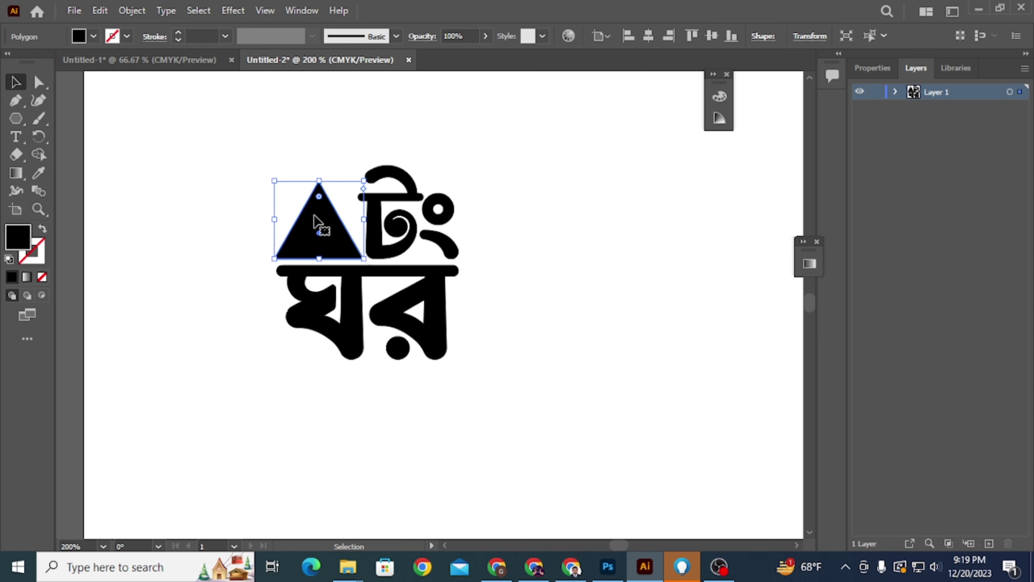
key(a)
key(v)
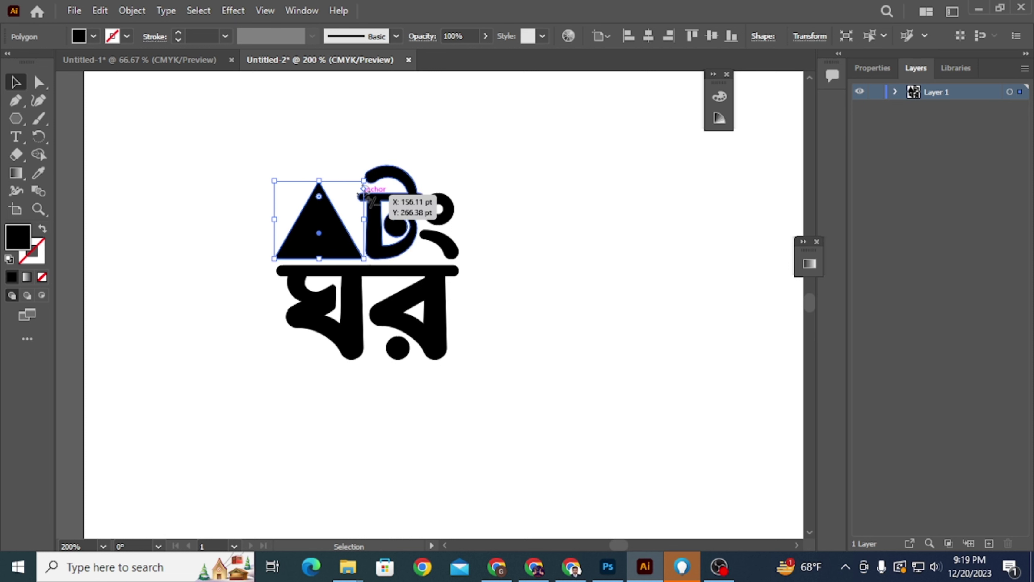
- Fill the triangle copy red and shrink it inside the black triangle
click(81, 41)
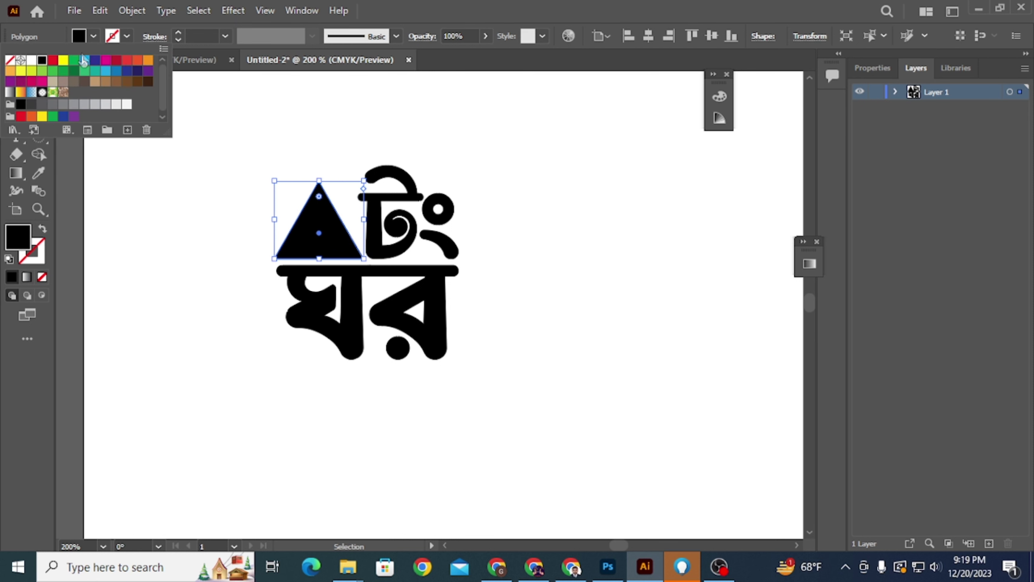
click(53, 60)
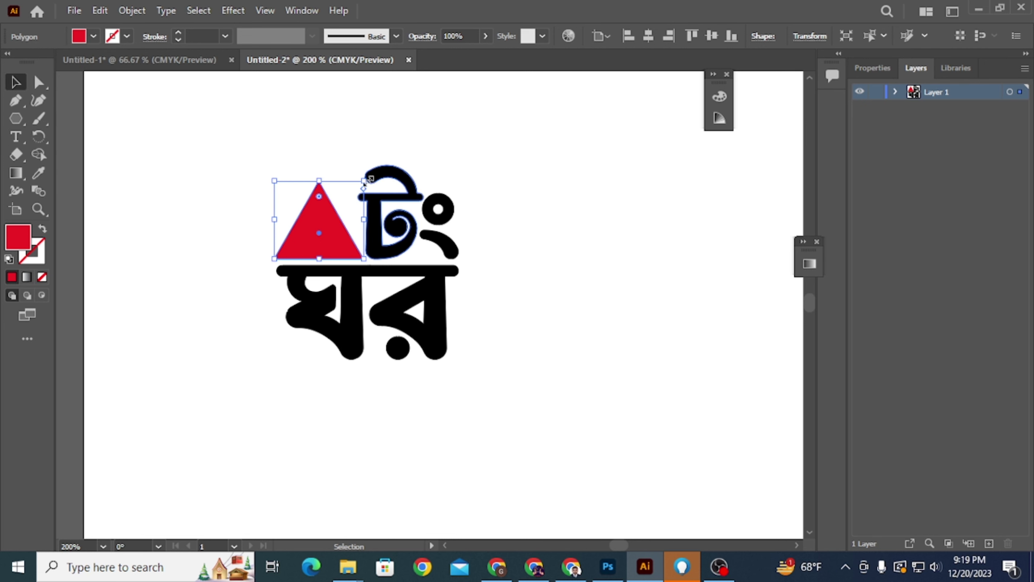
drag(362, 183, 353, 193)
scroll(326, 212, up, 2)
scroll(325, 212, up, 1)
scroll(325, 213, down, 1)
- Remove the red inner region with Shape Builder, leaving a hollow black triangle
click(325, 208)
drag(209, 178, 330, 272)
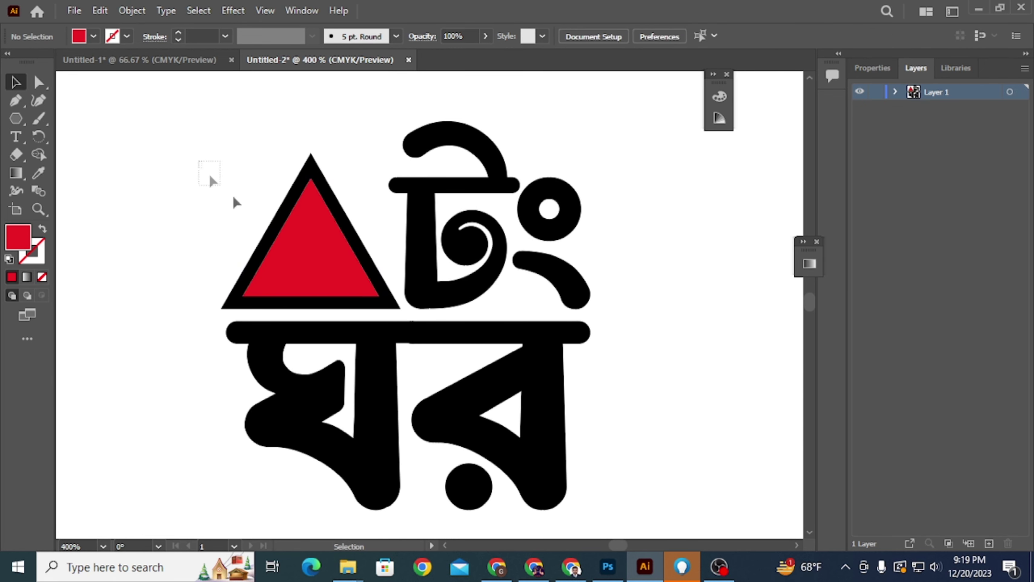
click(38, 155)
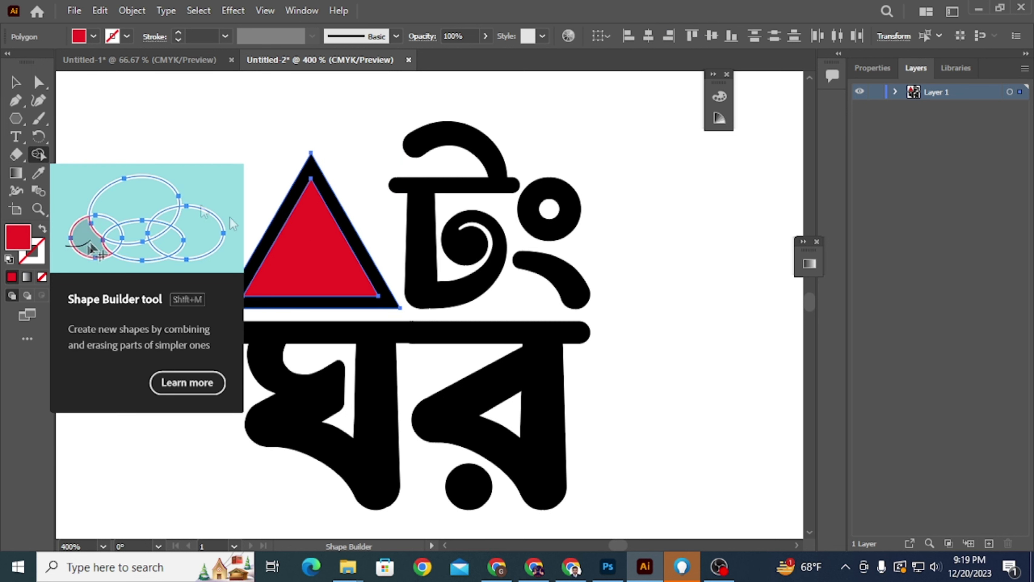
alt+click(319, 250)
click(15, 85)
click(230, 165)
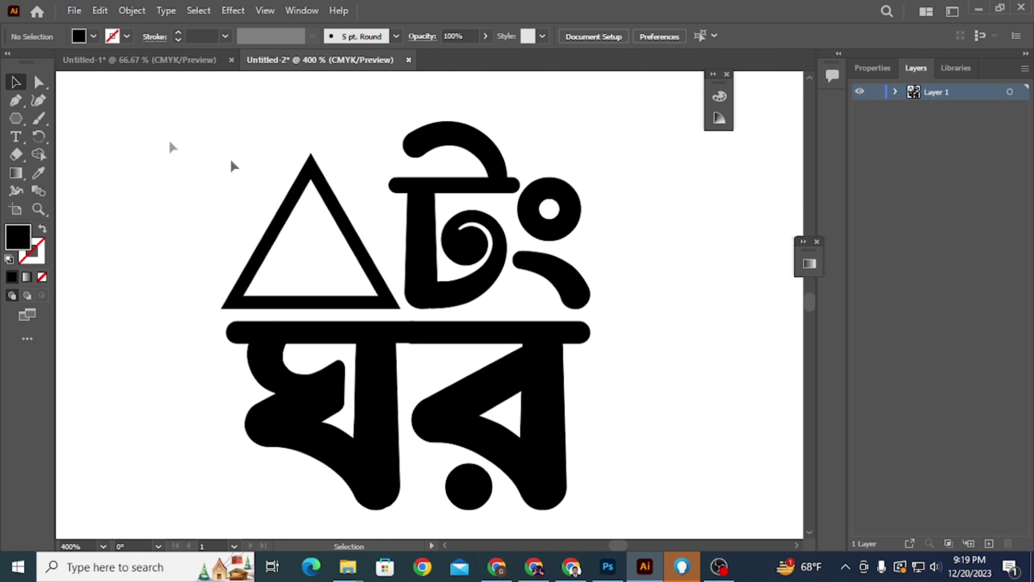
scroll(344, 212, down, 2)
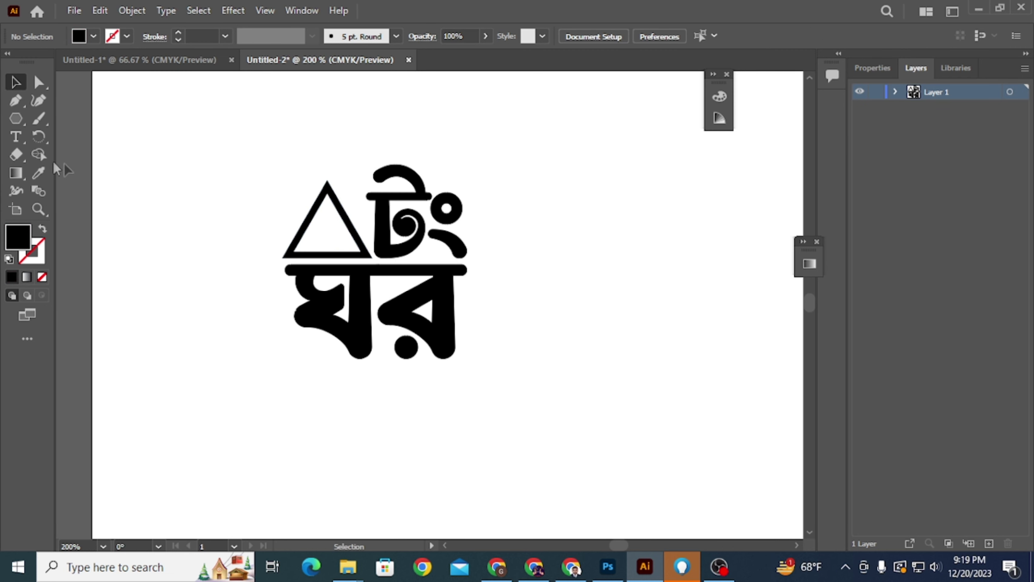
- Draw a small black square left of the logo
right_click(17, 122)
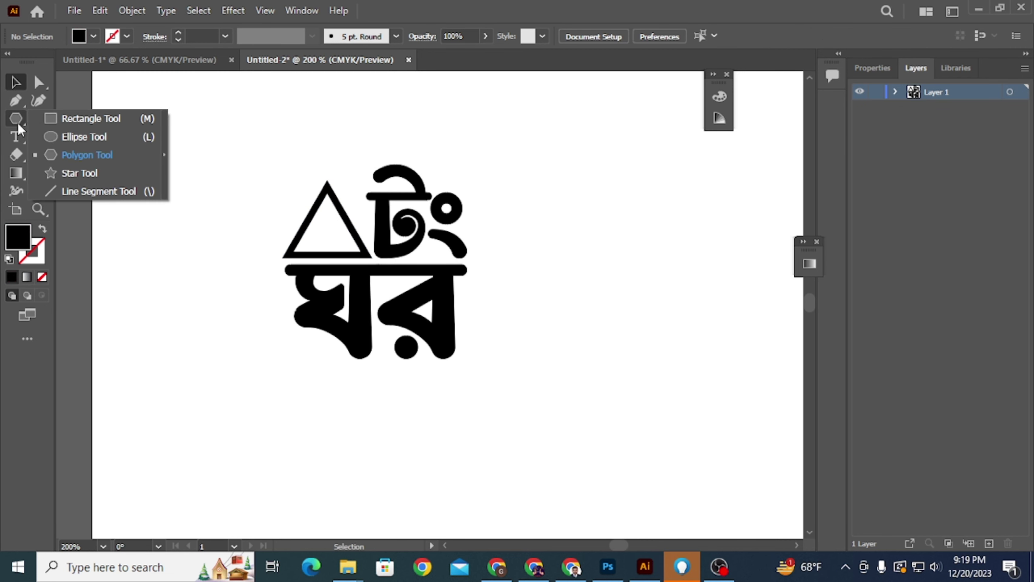
click(48, 122)
drag(217, 179, 229, 197)
key(v)
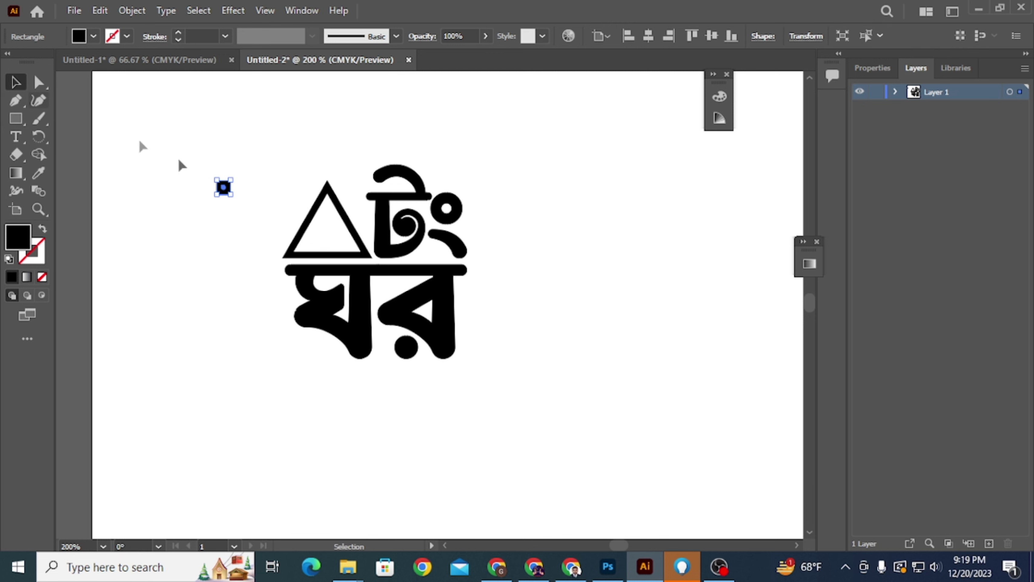
- Duplicate the square right and then downward to make four panes
alt+scroll(244, 185, up, 2)
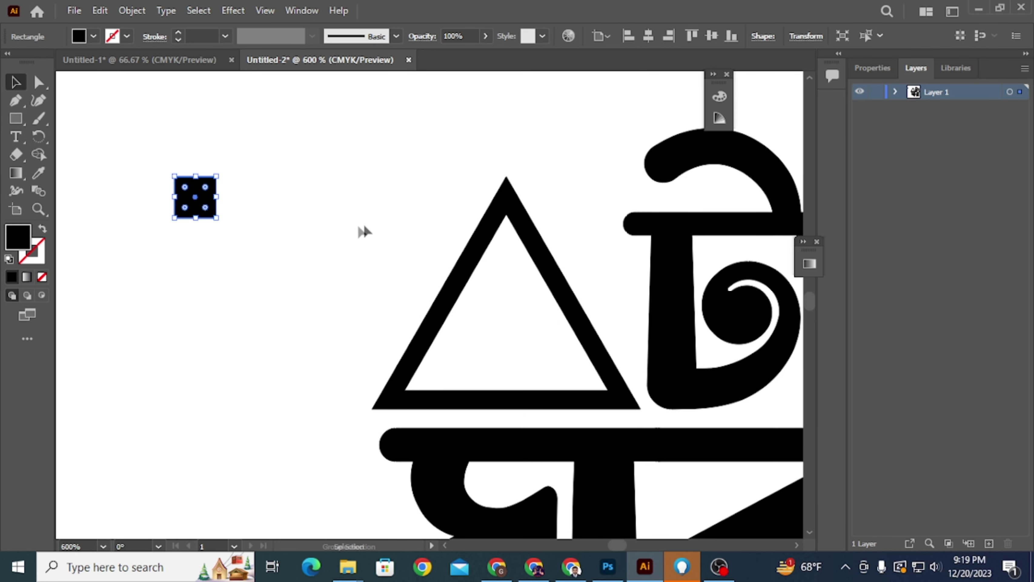
ctrl+scroll(377, 220, left, 1)
drag(251, 200, 290, 200)
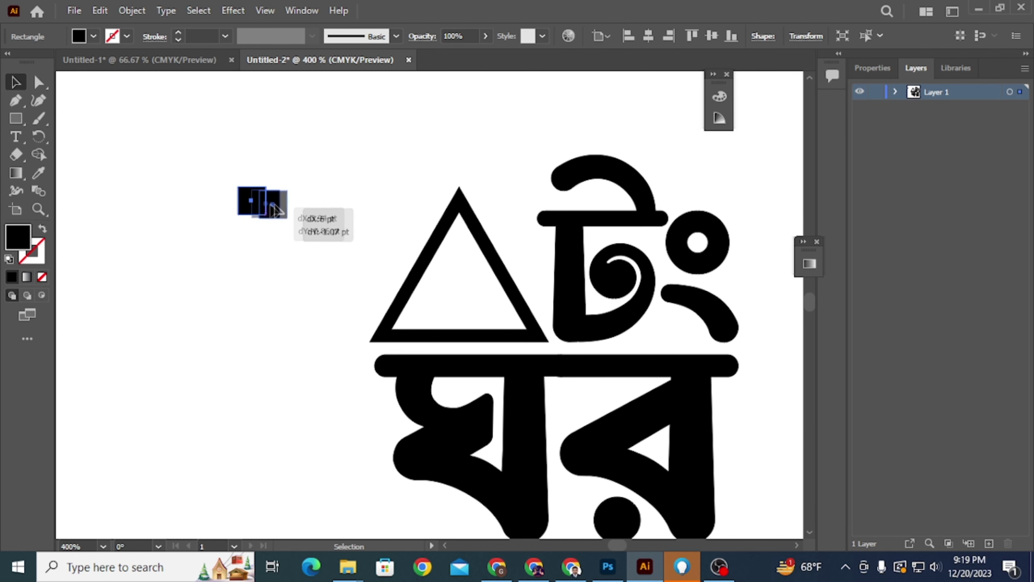
mouse_move(231, 169)
mouse_down()
mouse_move(307, 215)
mouse_move(290, 238)
mouse_up()
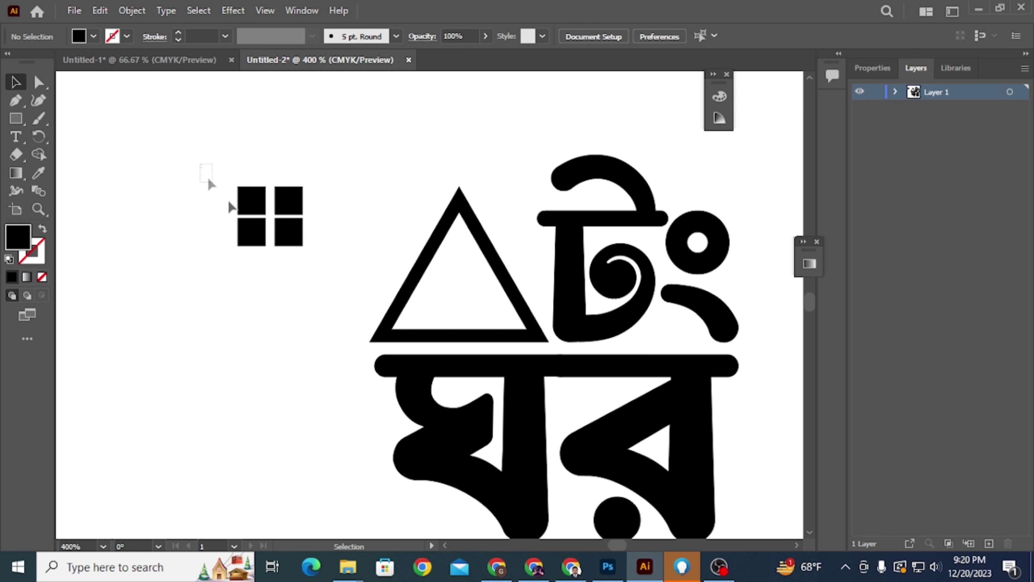
drag(204, 167, 312, 263)
- Group the four squares, scale them down, and centre them horizontally inside the triangle
key(ctrl+g)
mouse_move(303, 187)
mouse_down()
mouse_move(294, 196)
mouse_move(460, 292)
mouse_up()
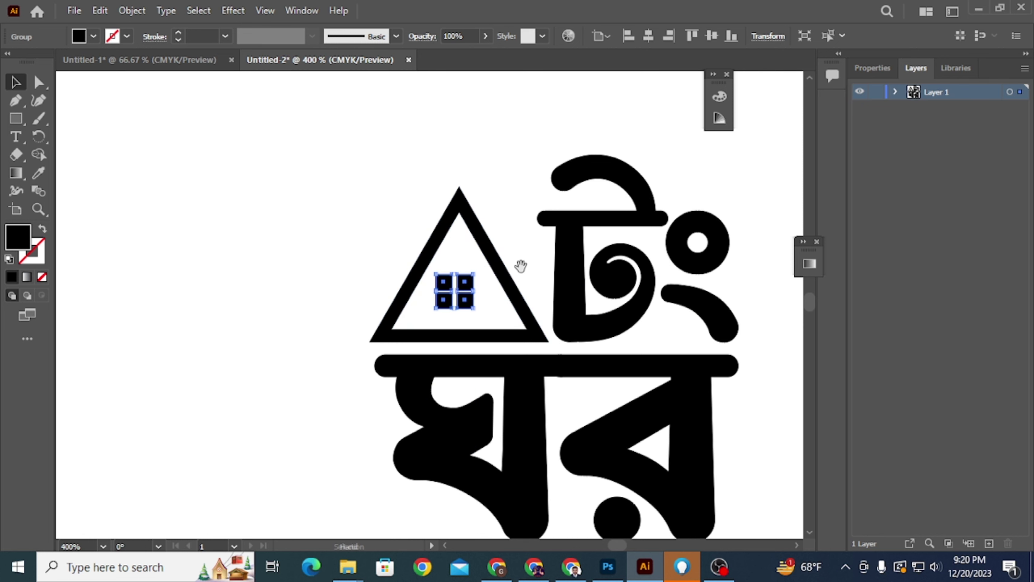
scroll(481, 273, right, 3)
scroll(458, 279, down, 2)
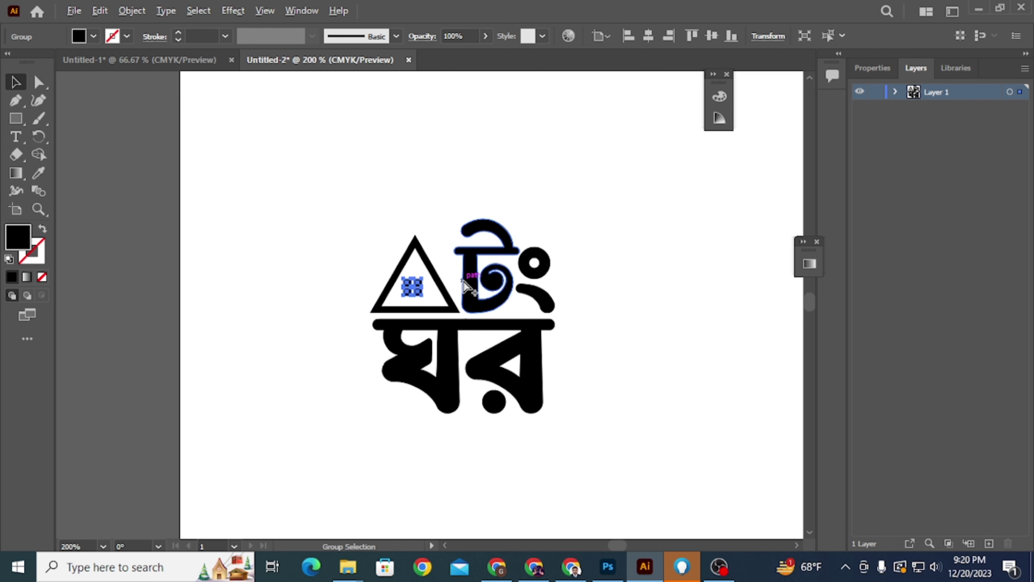
shift+click(439, 287)
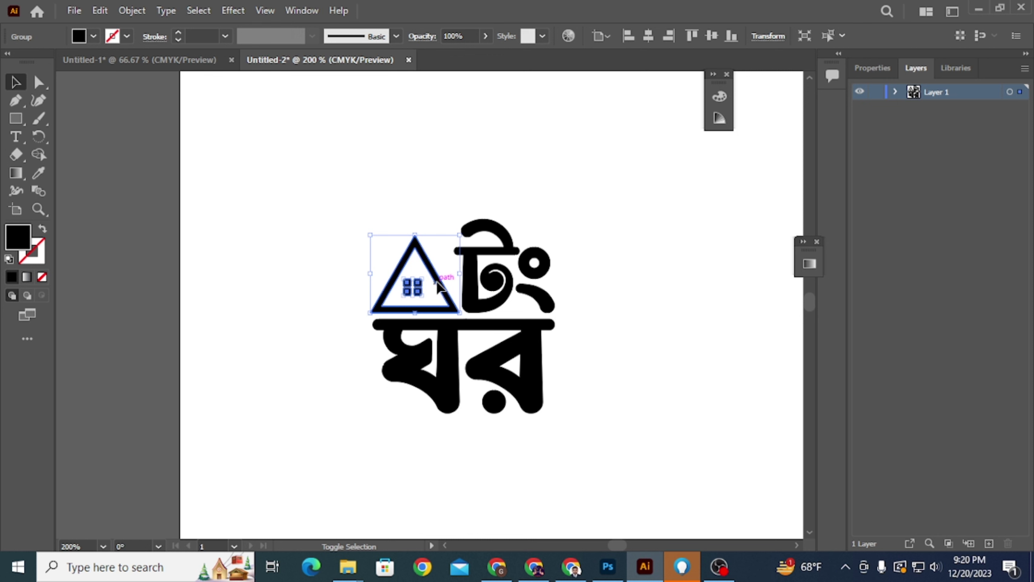
click(649, 37)
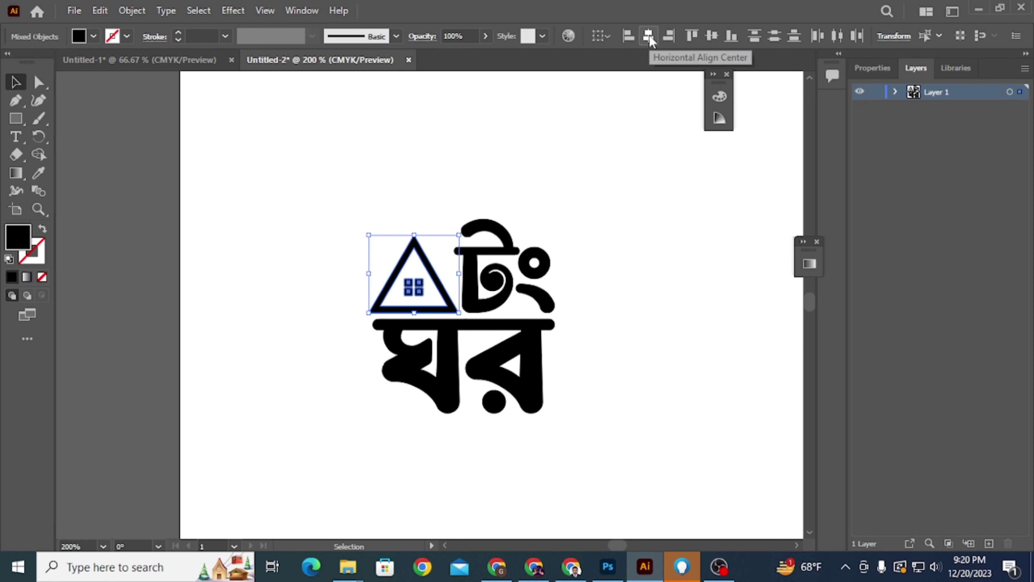
- Select every part of the house-and-টিং ঘর logo together
click(619, 224)
scroll(439, 306, up, 3)
scroll(436, 306, down, 3)
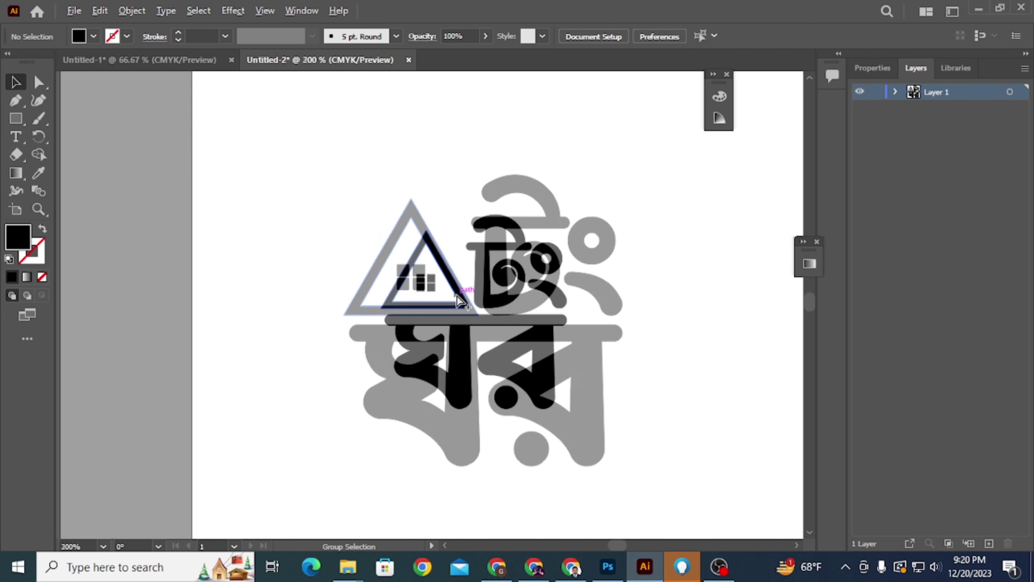
drag(628, 304, 531, 317)
scroll(528, 316, down, 2)
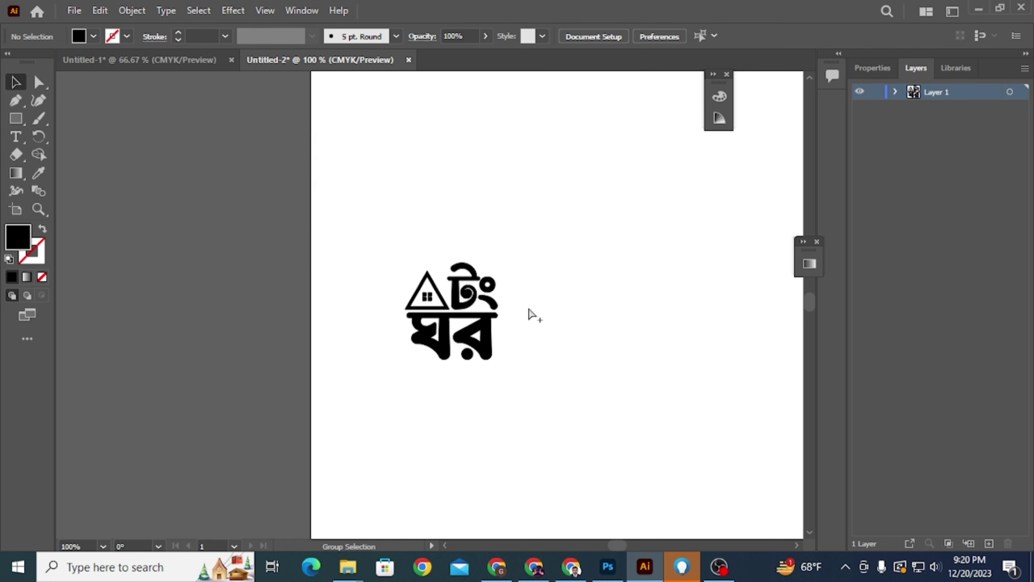
drag(386, 241, 532, 367)
scroll(532, 325, up, 2)
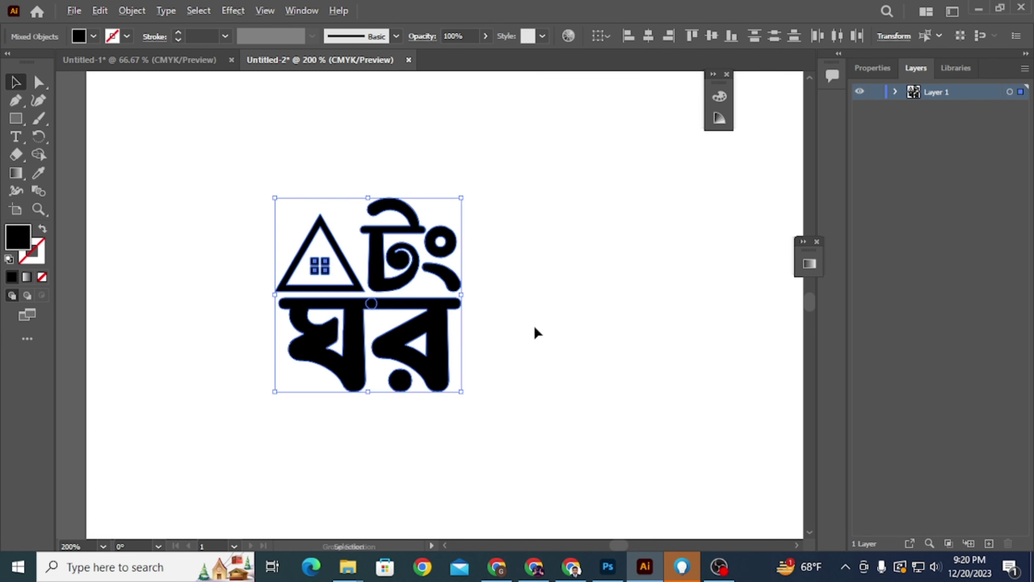
- Nudge the house triangle with the arrow keys to sit neatly beside টিং
click(262, 245)
click(336, 279)
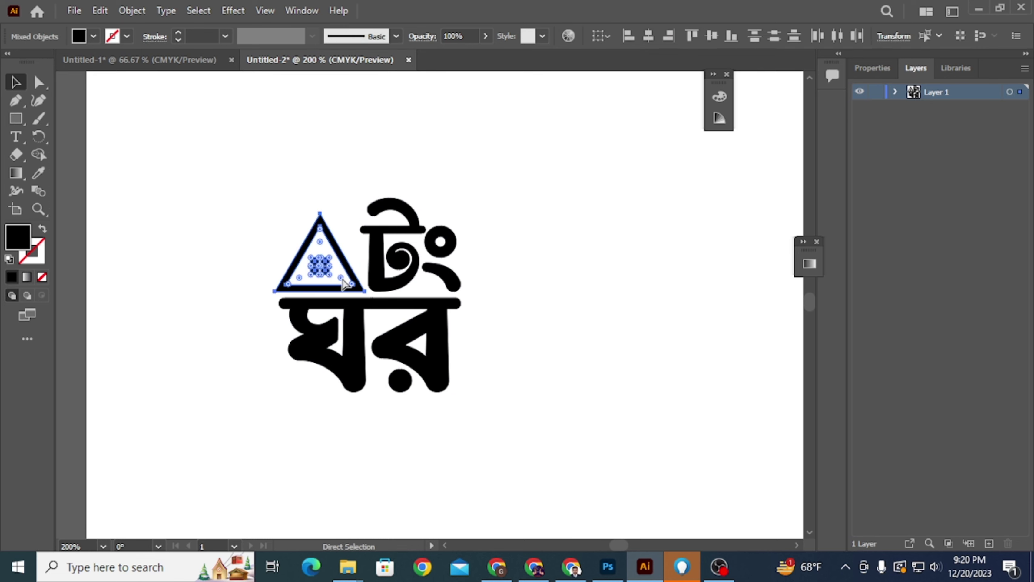
scroll(354, 280, up, 1)
scroll(353, 280, up, 2)
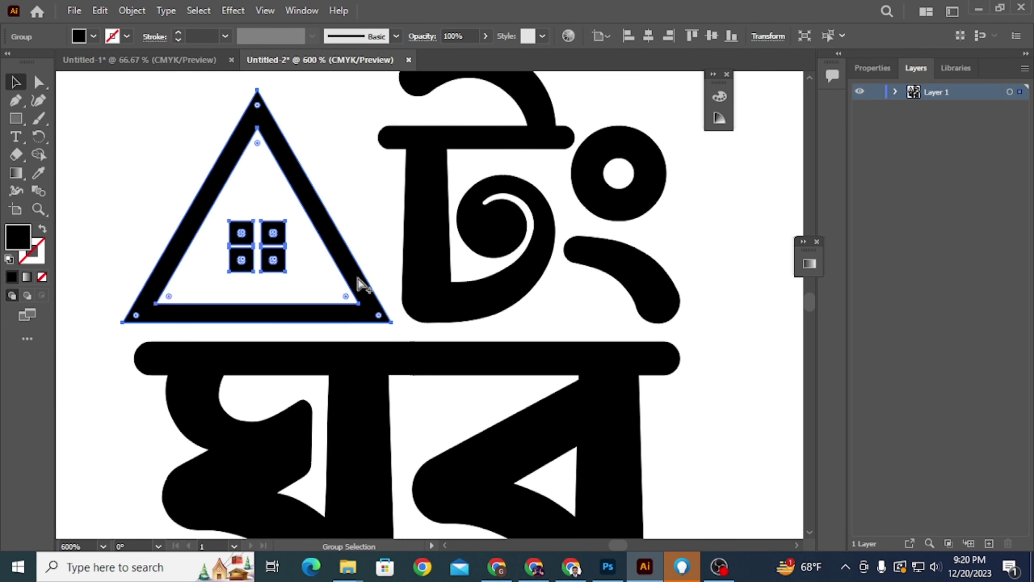
key(Right)
key(Right)
key(Right)
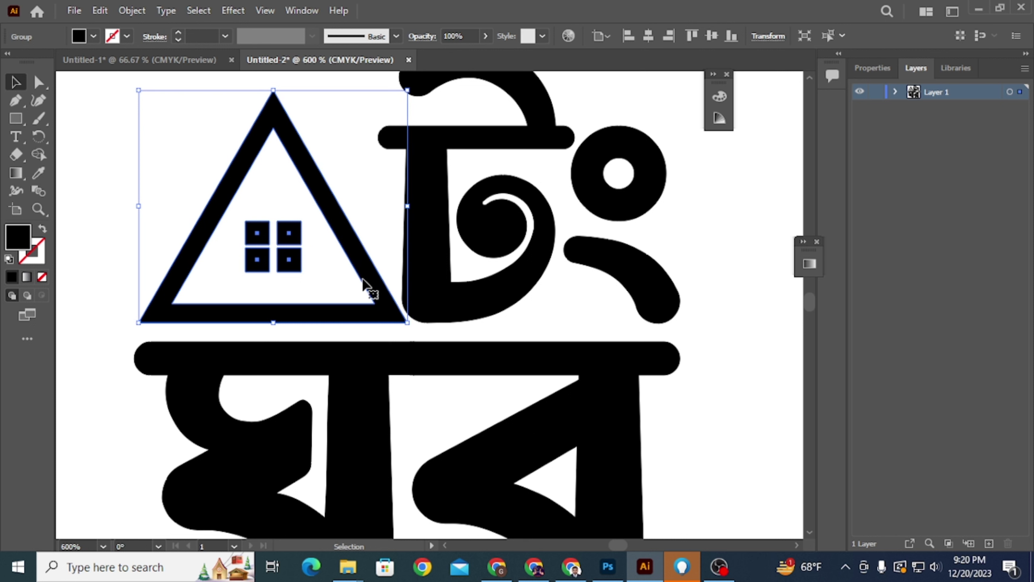
key(Left)
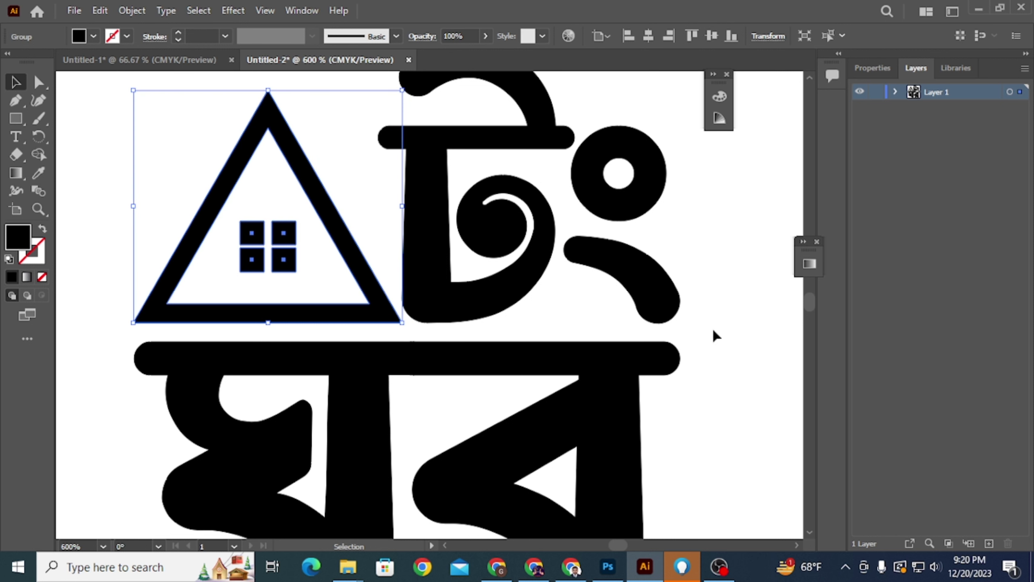
key(Up)
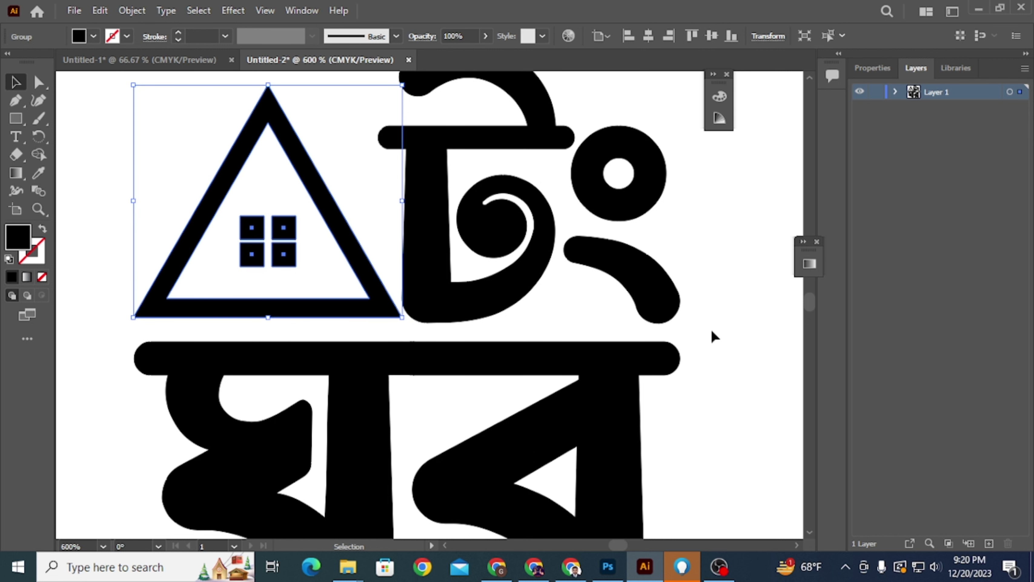
alt+scroll(734, 325, down, 2)
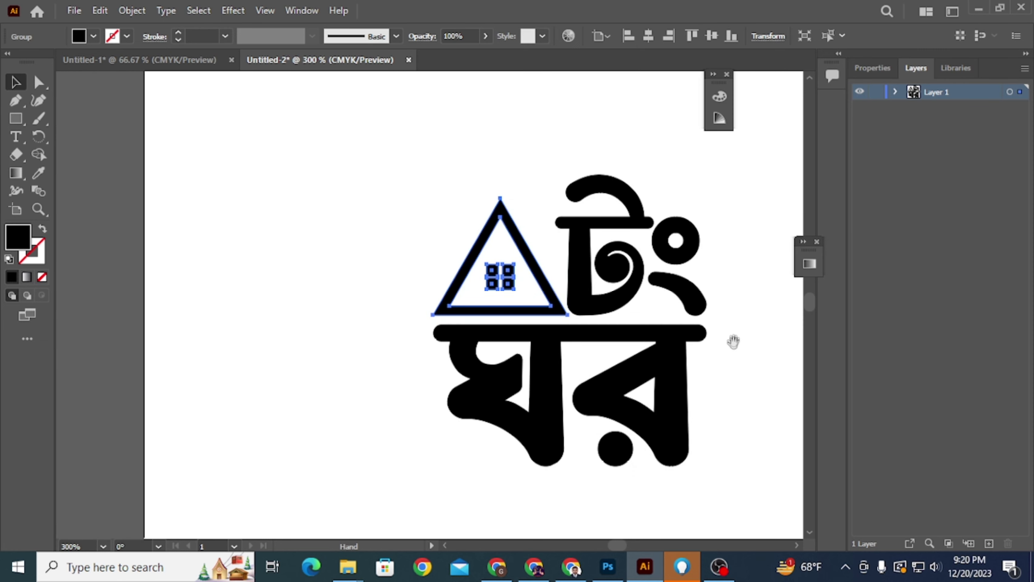
drag(732, 341, 538, 323)
alt+scroll(565, 326, down, 2)
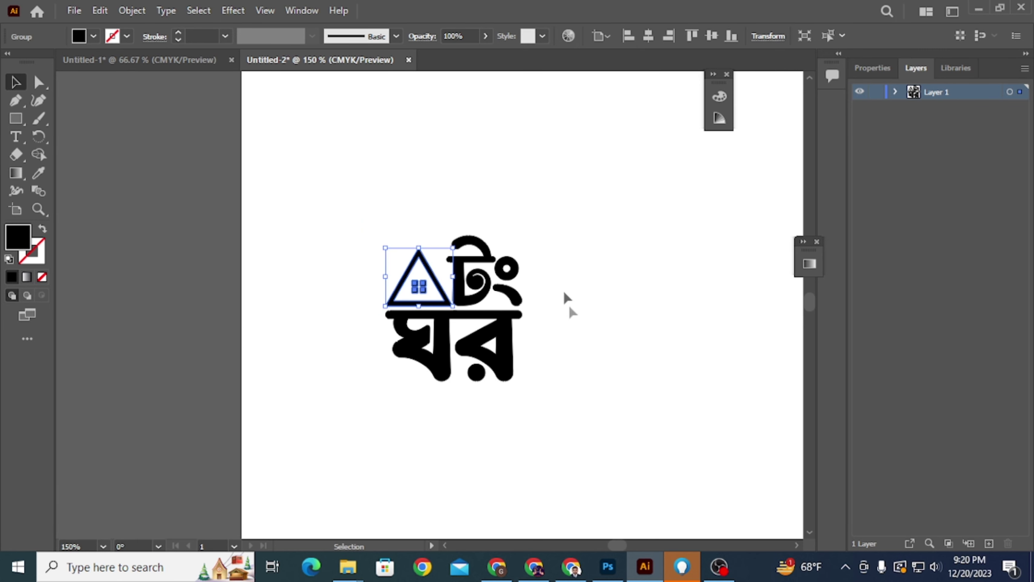
- Enlarge the whole logo about 1.8 times
drag(379, 218, 585, 429)
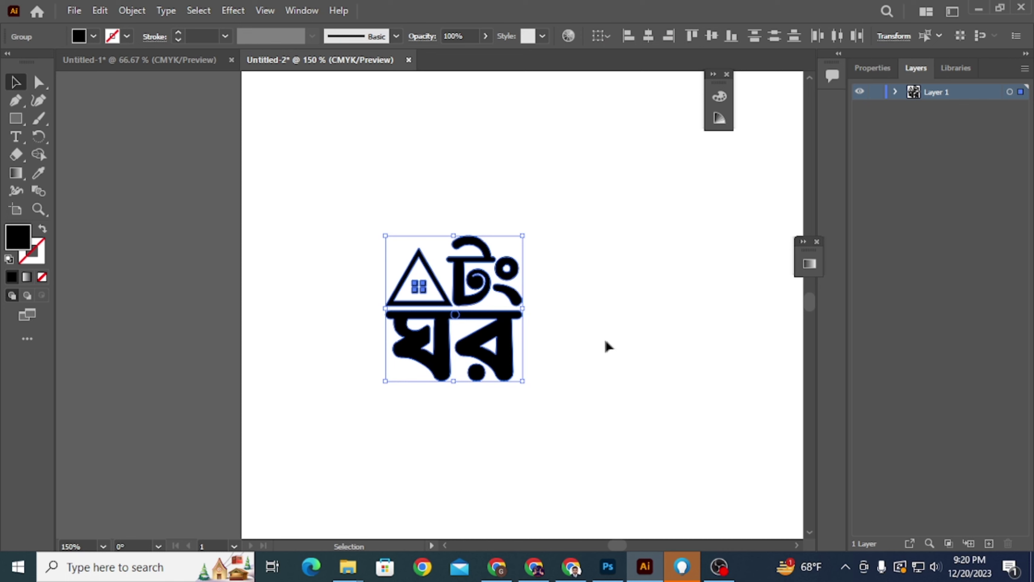
drag(602, 338, 488, 341)
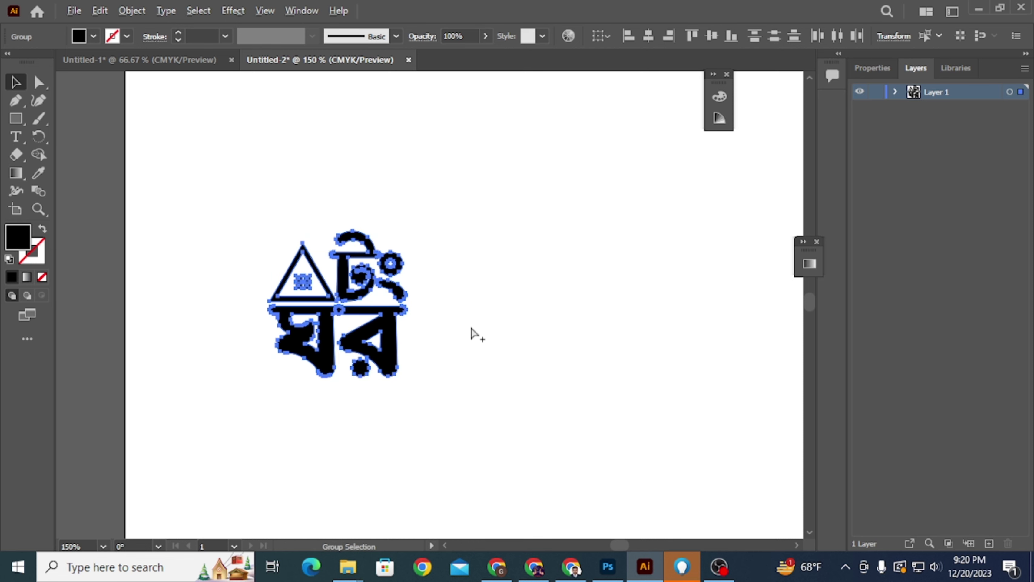
alt+scroll(474, 334, down, 1)
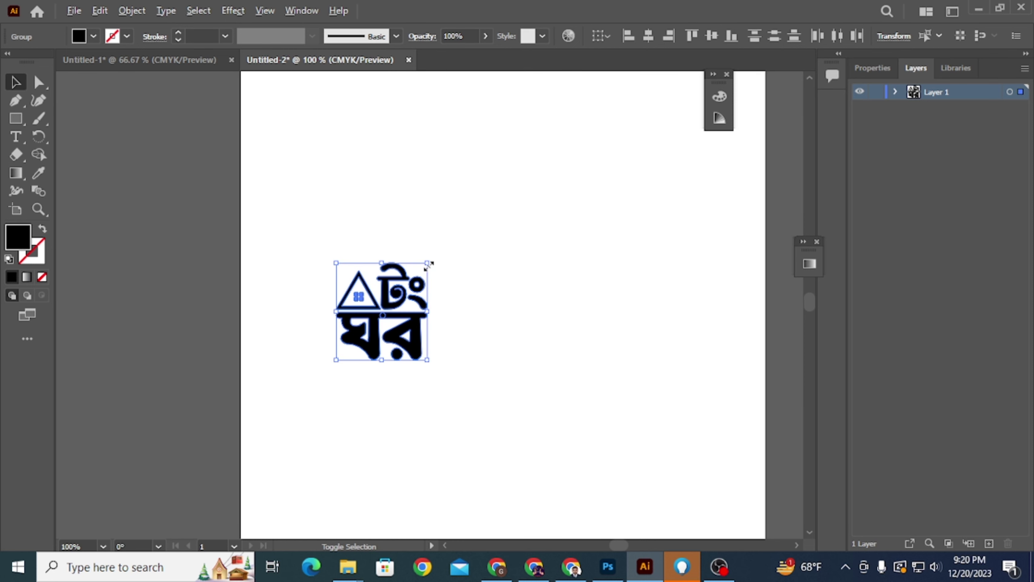
drag(429, 265, 462, 225)
drag(441, 338, 554, 300)
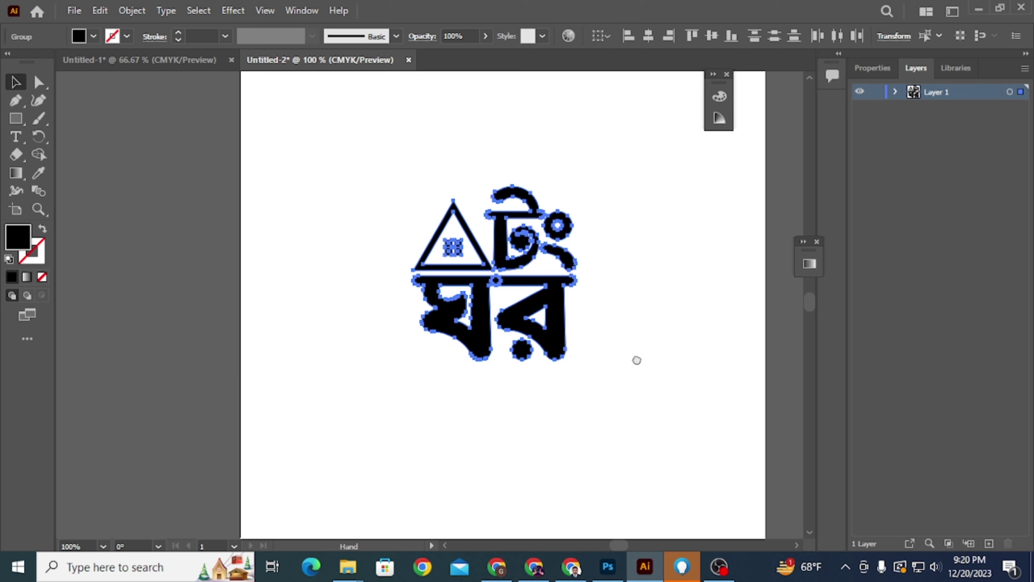
- Move the logo up toward the top of the artboard
alt+scroll(634, 358, down, 1)
alt+scroll(631, 354, down, 1)
drag(631, 354, 460, 302)
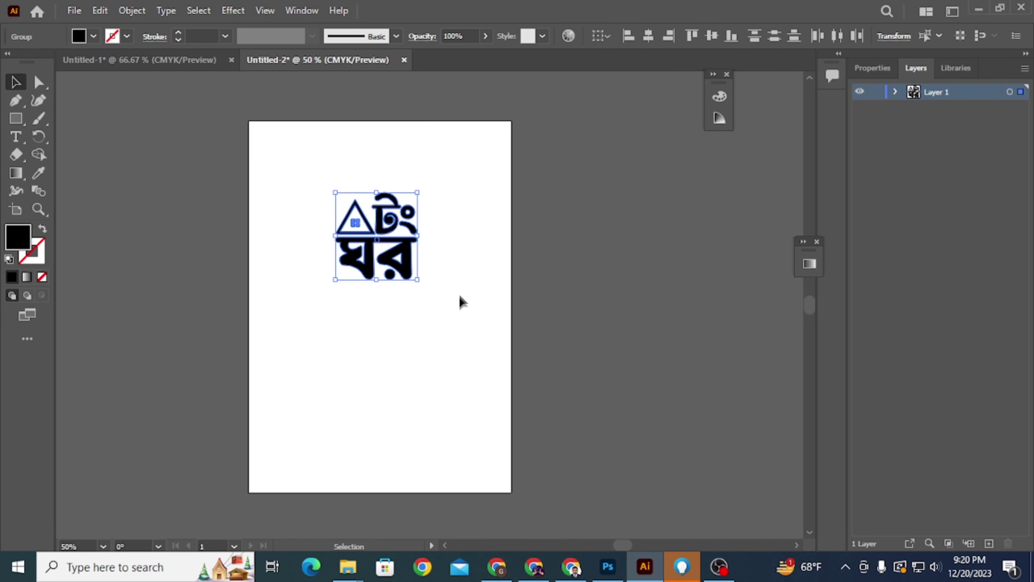
drag(415, 259, 455, 254)
alt+scroll(401, 243, up, 1)
alt+scroll(401, 243, down, 1)
click(444, 255)
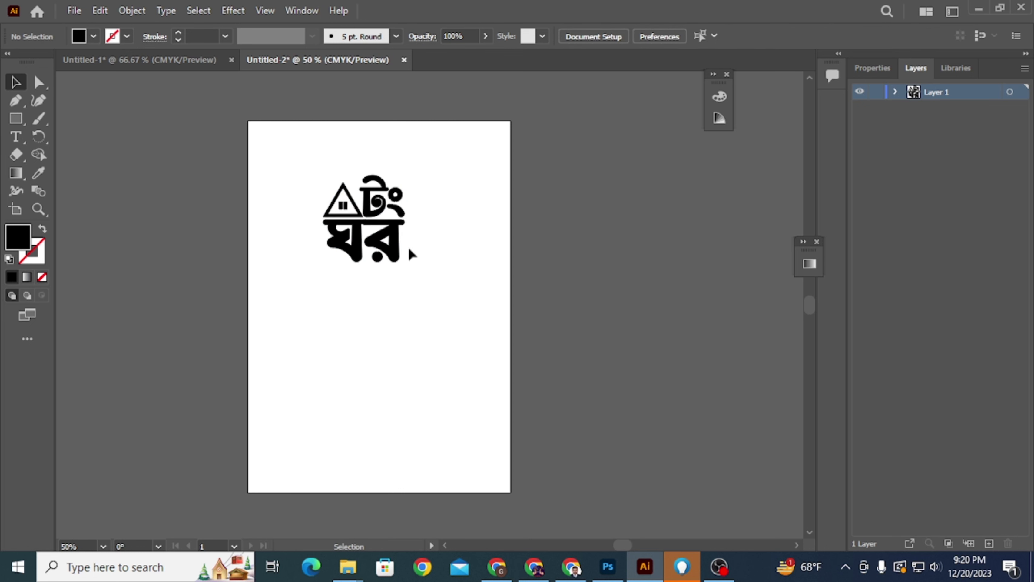
- Alt-drag a copy of the logo below the original and select the upper logo
mouse_move(291, 173)
mouse_down()
mouse_move(419, 277)
mouse_move(402, 373)
mouse_up()
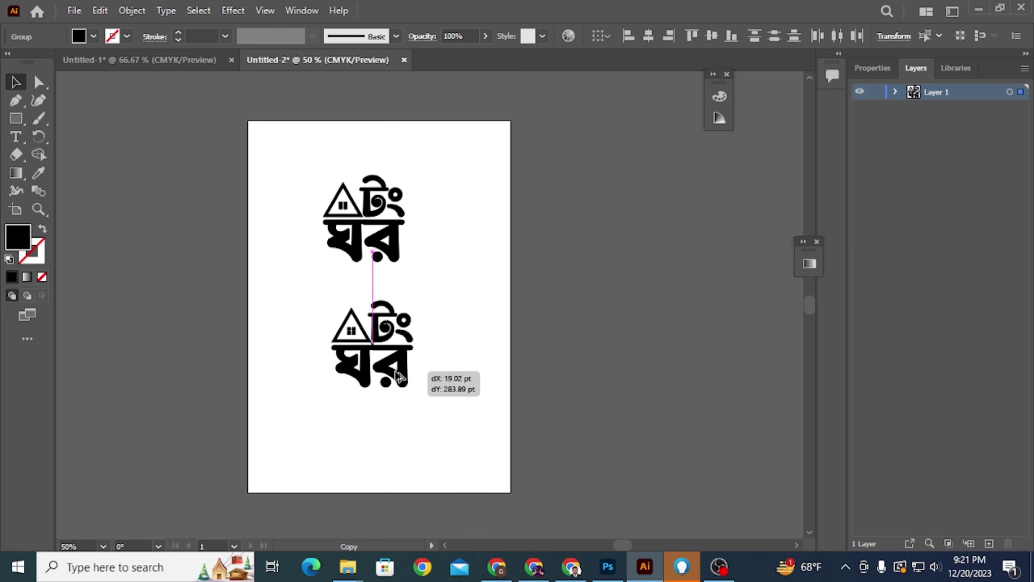
click(455, 373)
drag(307, 297, 430, 404)
key(a)
key(v)
drag(282, 173, 411, 282)
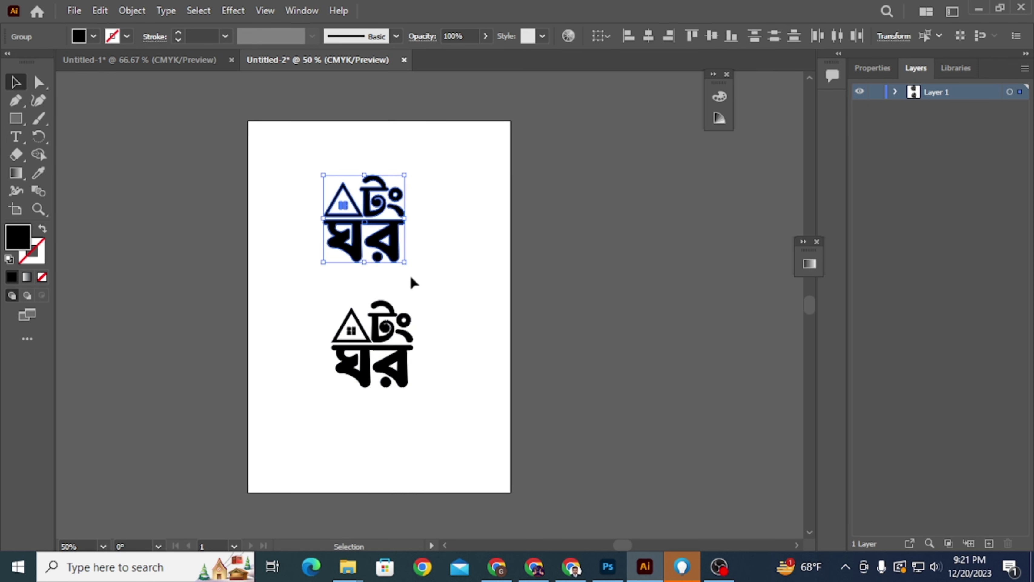
key(a)
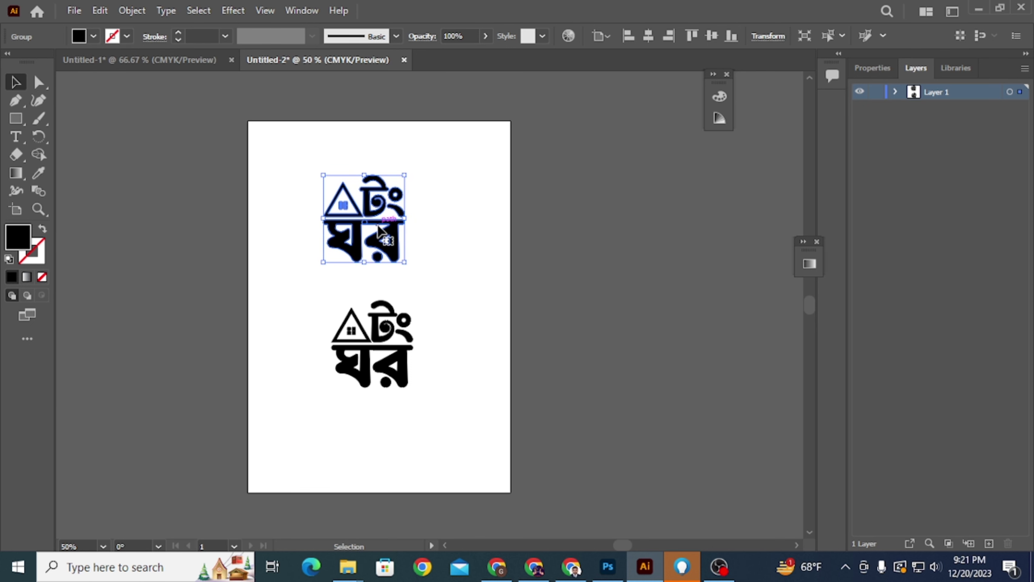
- Change the upper logo's fill to yellow-green in the Color Picker
double_click(22, 243)
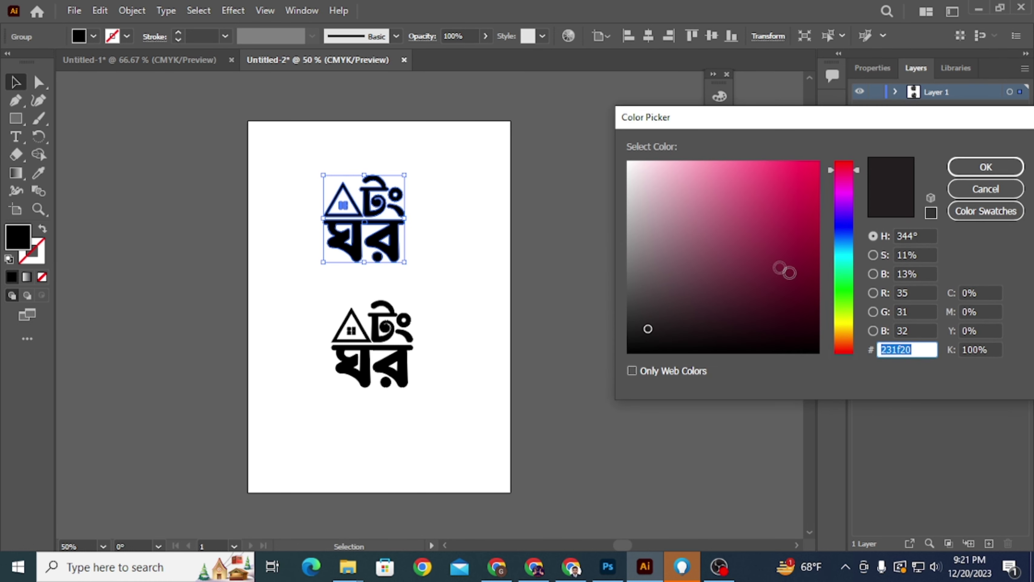
click(840, 323)
mouse_move(809, 188)
mouse_down()
mouse_move(789, 241)
mouse_move(750, 197)
mouse_up()
click(985, 166)
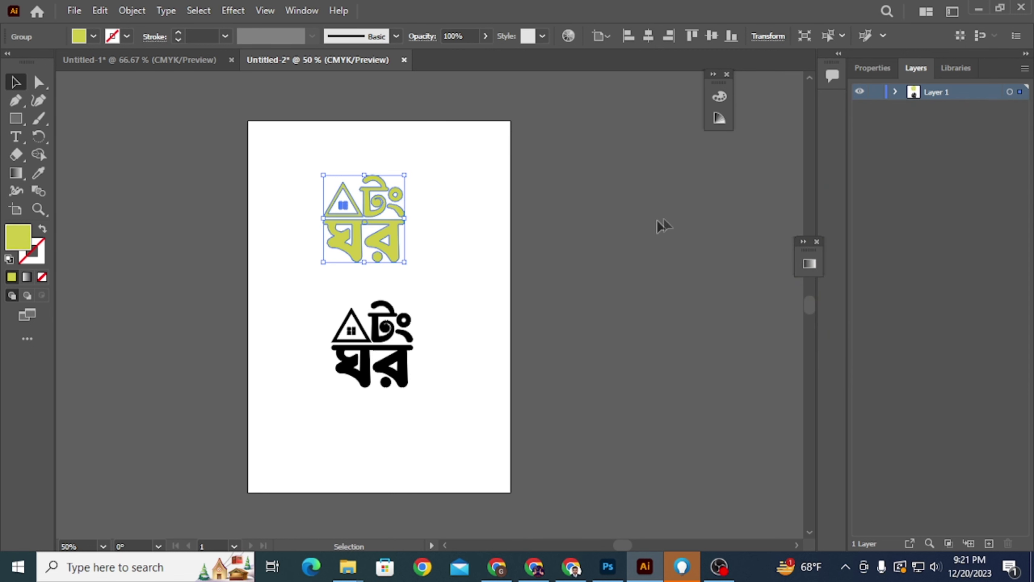
click(607, 222)
scroll(396, 202, up, 5)
scroll(386, 211, down, 4)
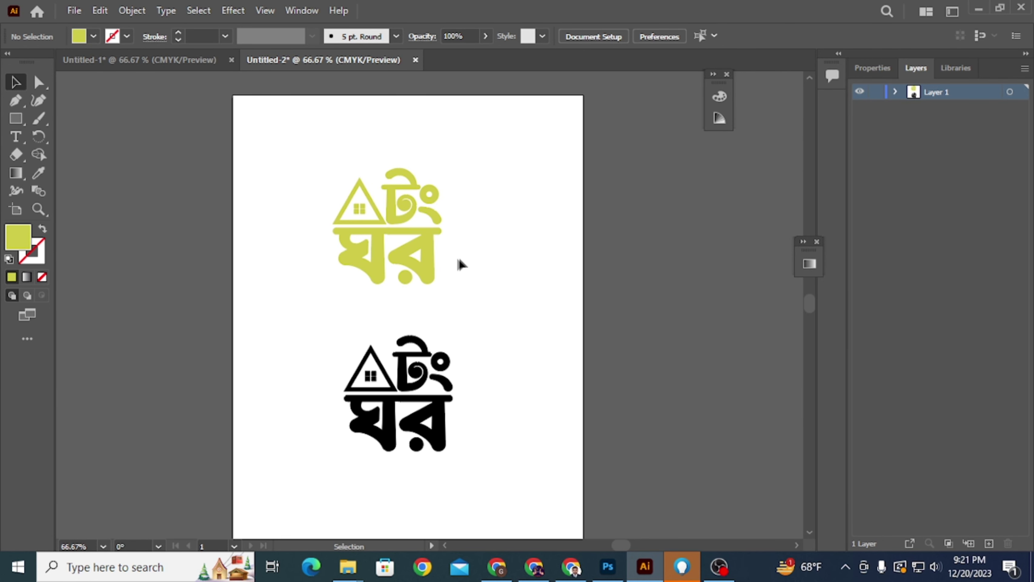
scroll(464, 261, down, 3)
- Move the black logo up under the yellow one and select the third logo copy below it
mouse_move(430, 338)
mouse_down()
mouse_move(424, 306)
mouse_move(439, 446)
mouse_up()
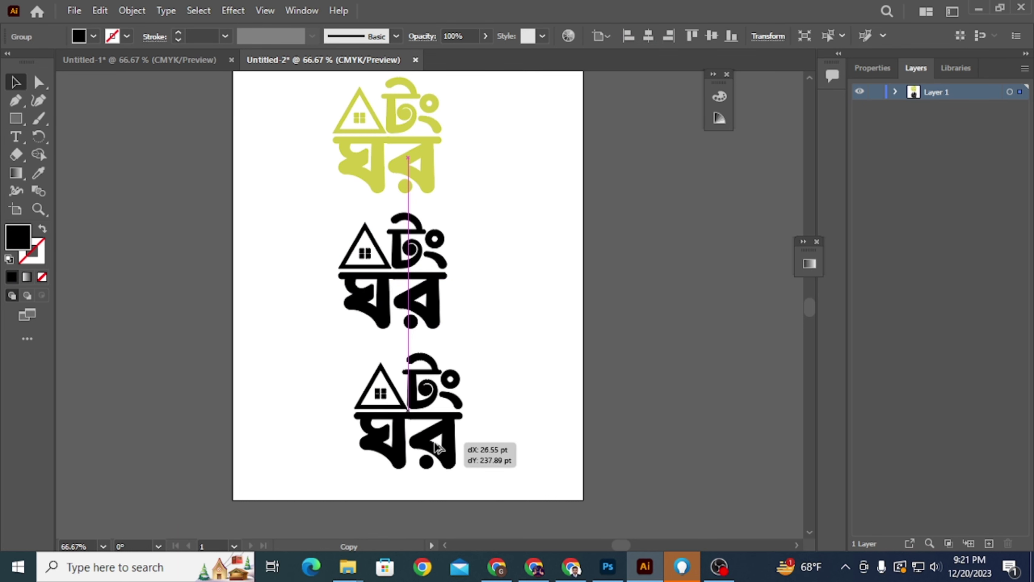
scroll(508, 307, down, 1)
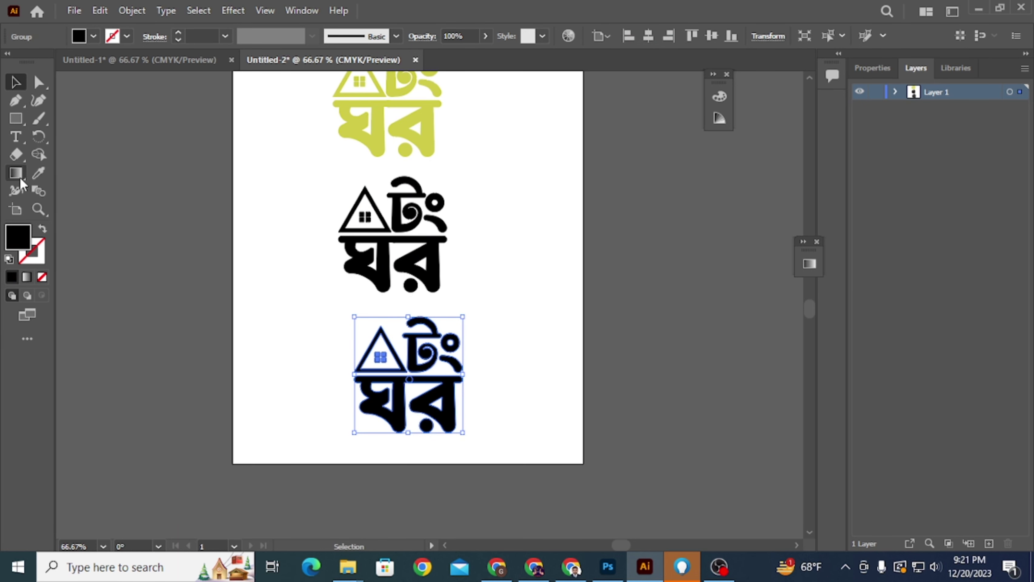
key(ctrl+minus)
key(ctrl+F9)
click(470, 402)
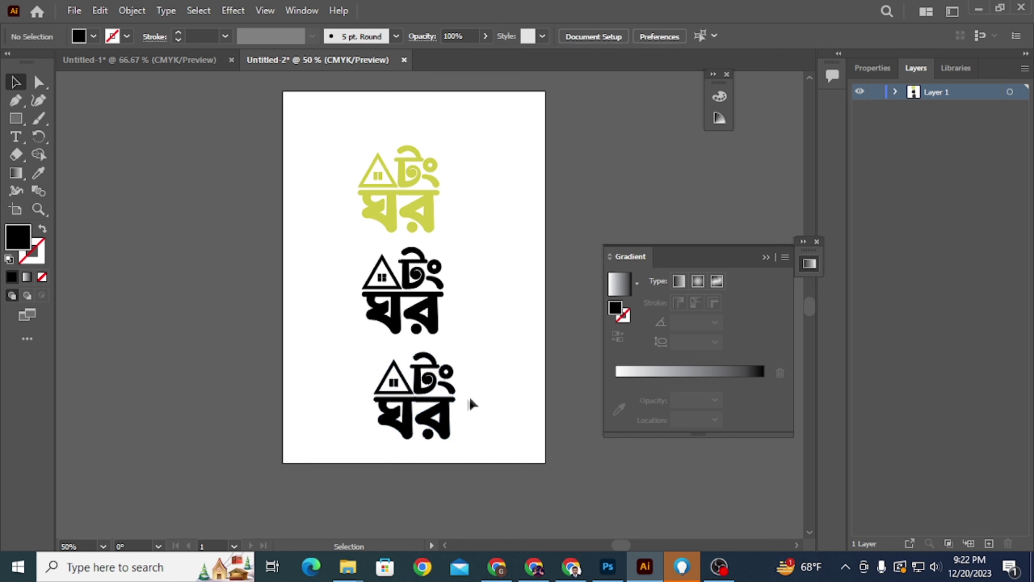
click(439, 411)
- Recolour the third logo's fill to red (db0716) in the Color Picker
double_click(18, 236)
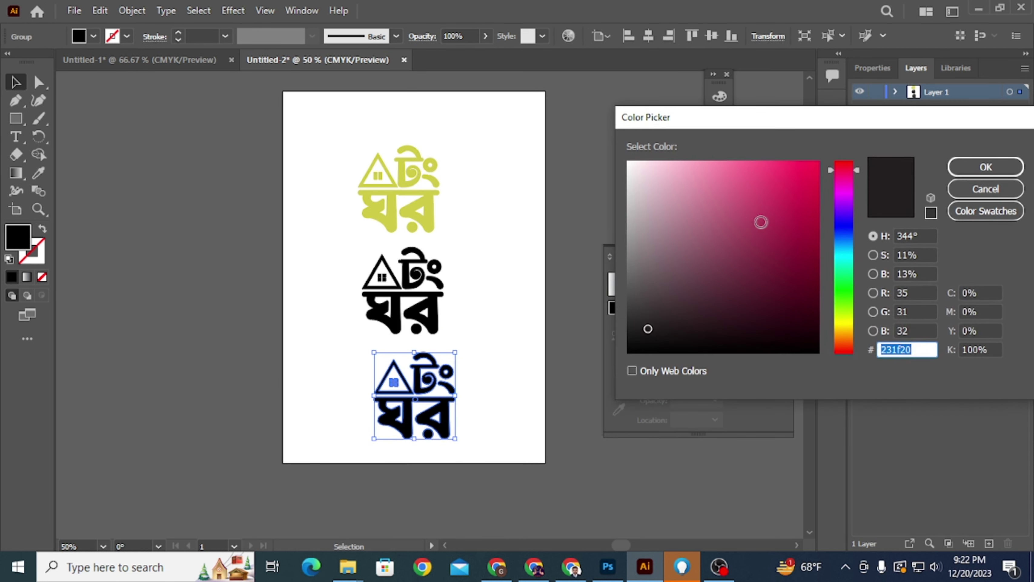
click(765, 223)
click(850, 341)
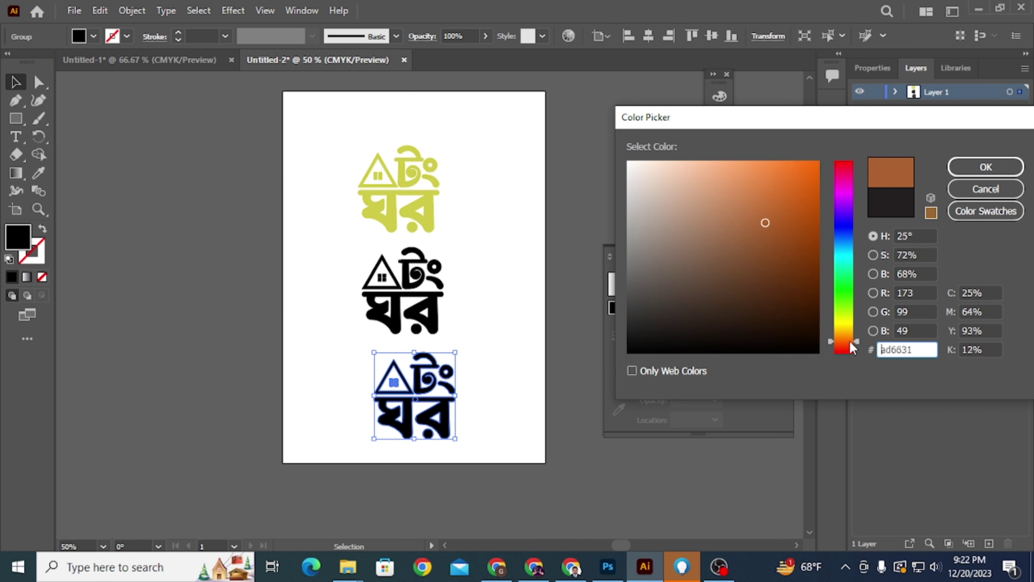
click(817, 164)
click(851, 164)
drag(817, 185, 810, 188)
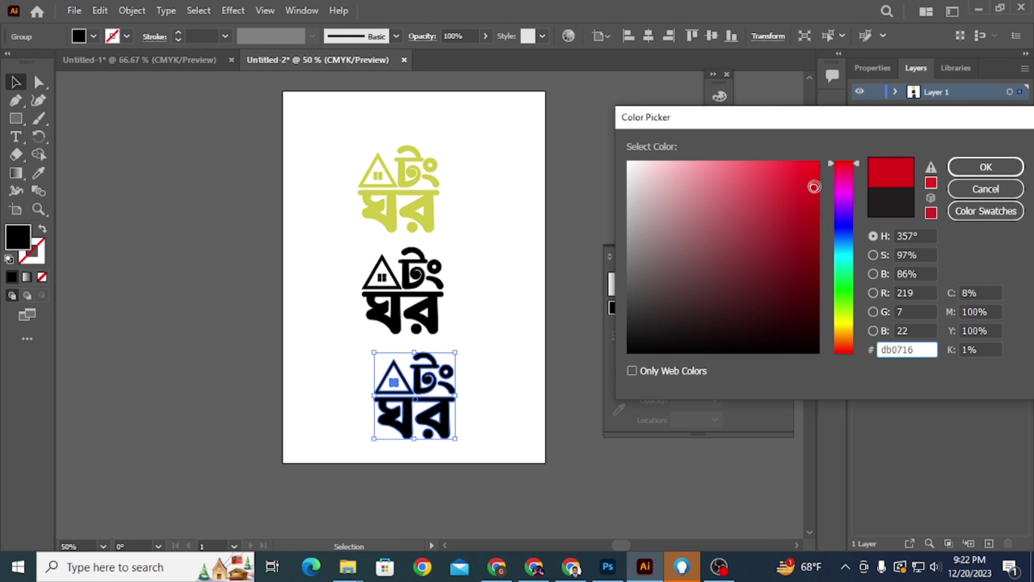
click(986, 167)
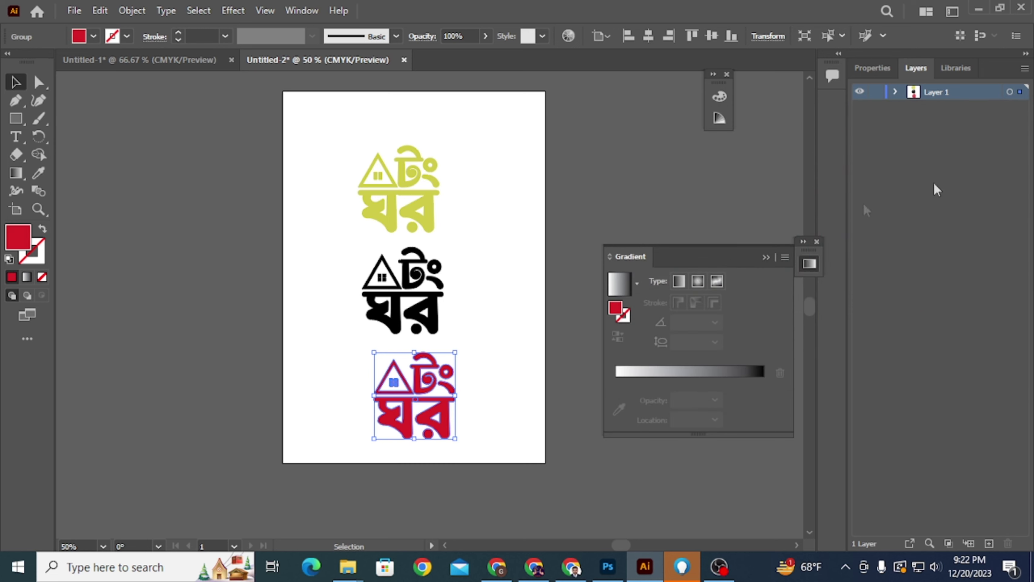
click(558, 293)
scroll(455, 389, up, 1)
scroll(464, 386, up, 2)
- Select the yellow-green, black and red logos together and apply Horizontal Align Center
scroll(497, 359, down, 2)
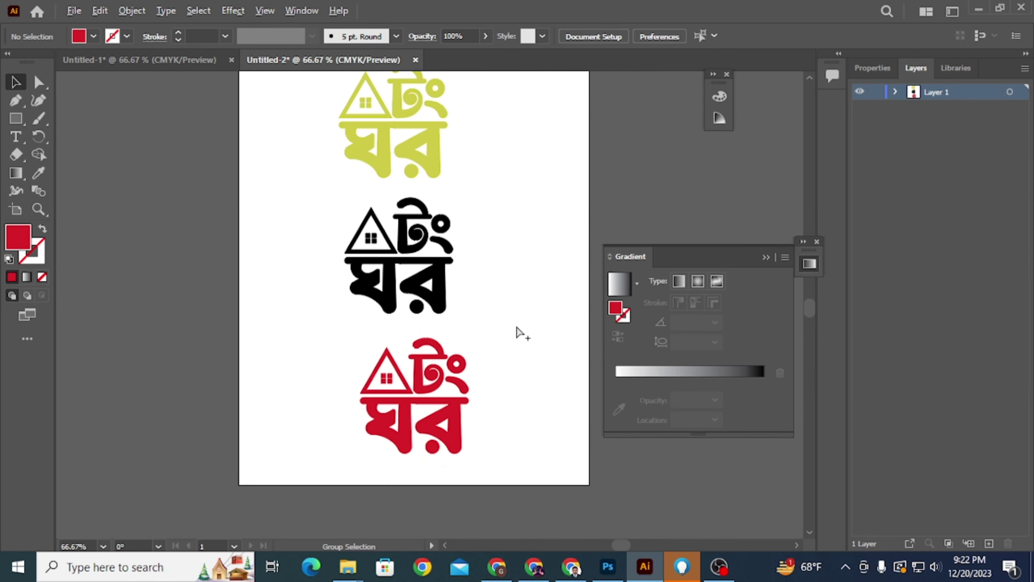
scroll(517, 330, down, 2)
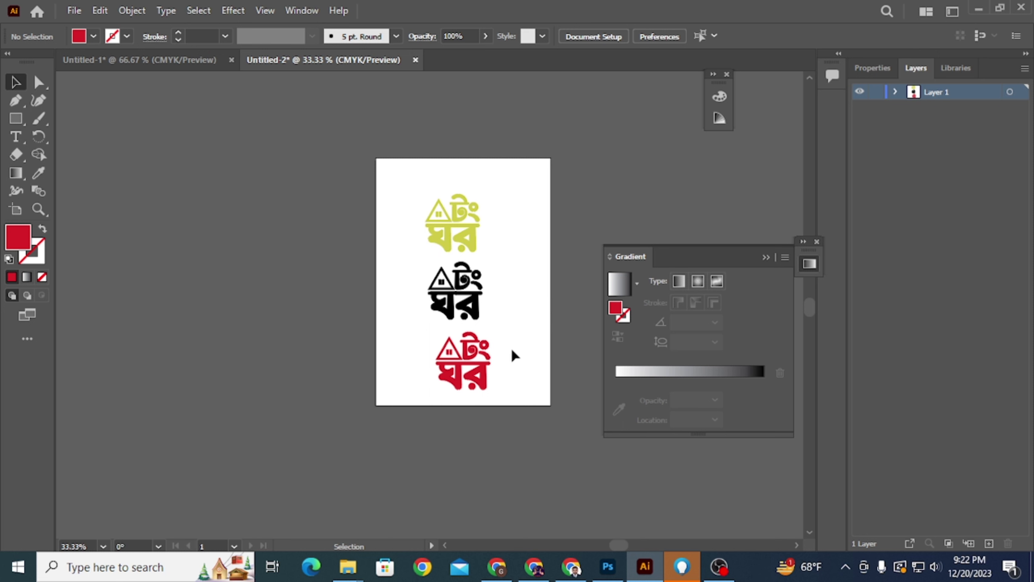
drag(415, 181, 526, 406)
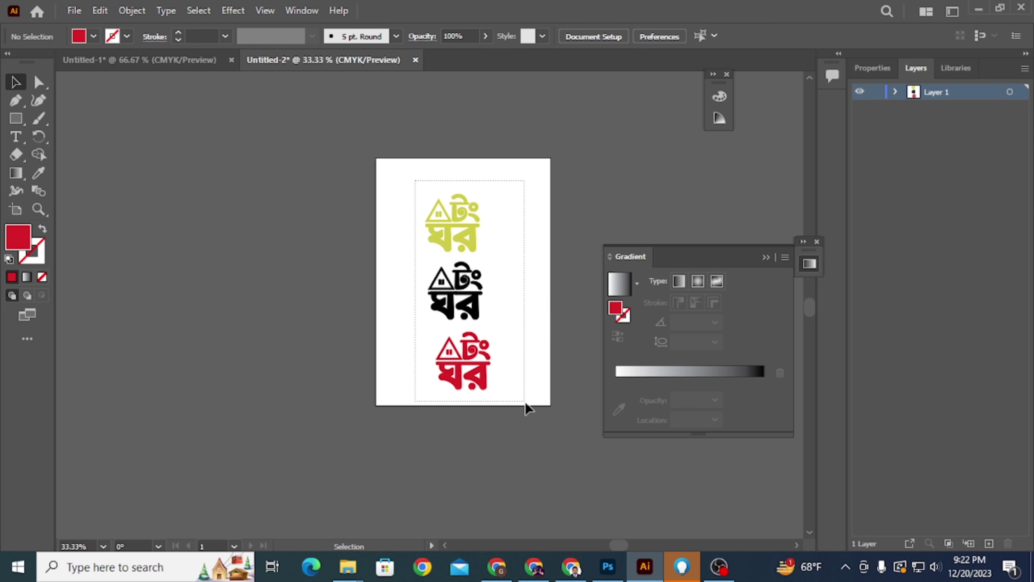
click(649, 38)
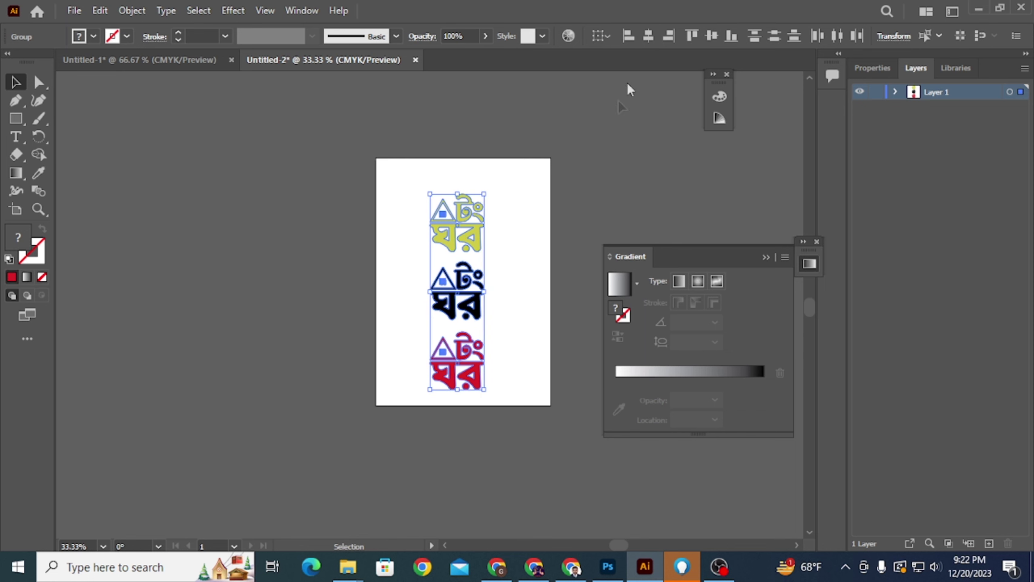
click(614, 126)
alt+scroll(474, 265, up, 2)
alt+scroll(481, 268, down, 2)
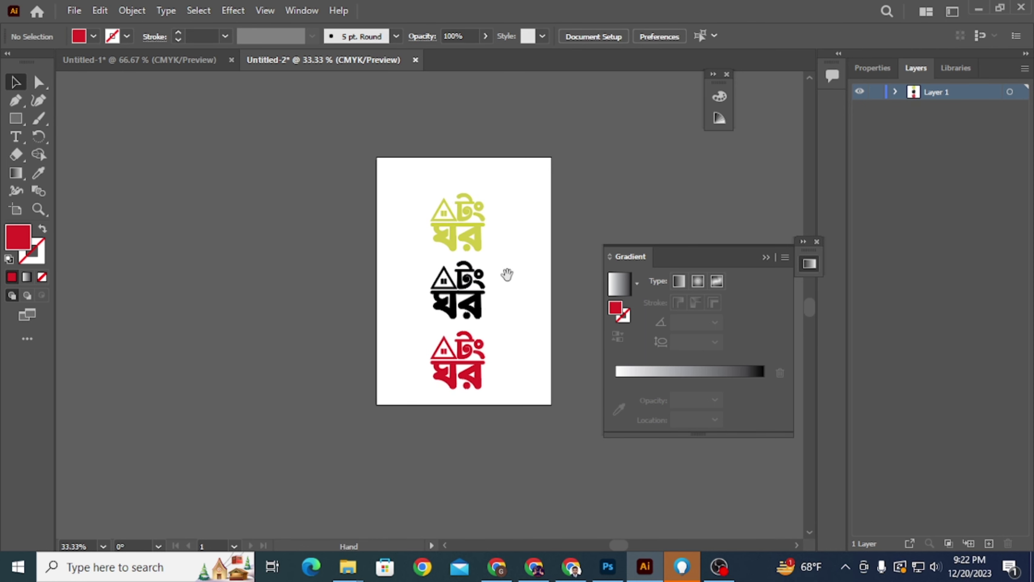
drag(505, 272, 452, 270)
alt+scroll(451, 275, up, 1)
alt+scroll(452, 278, down, 1)
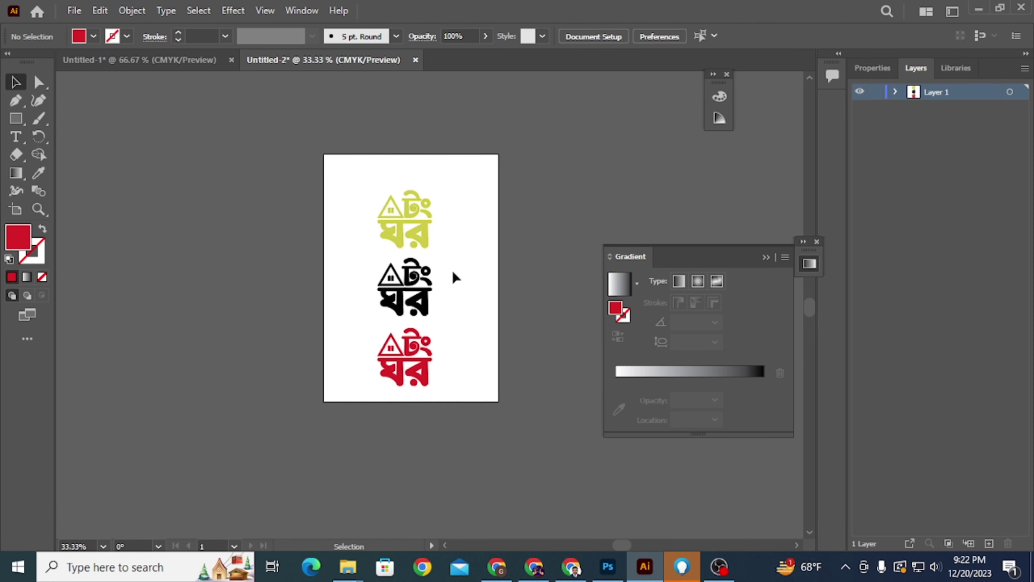